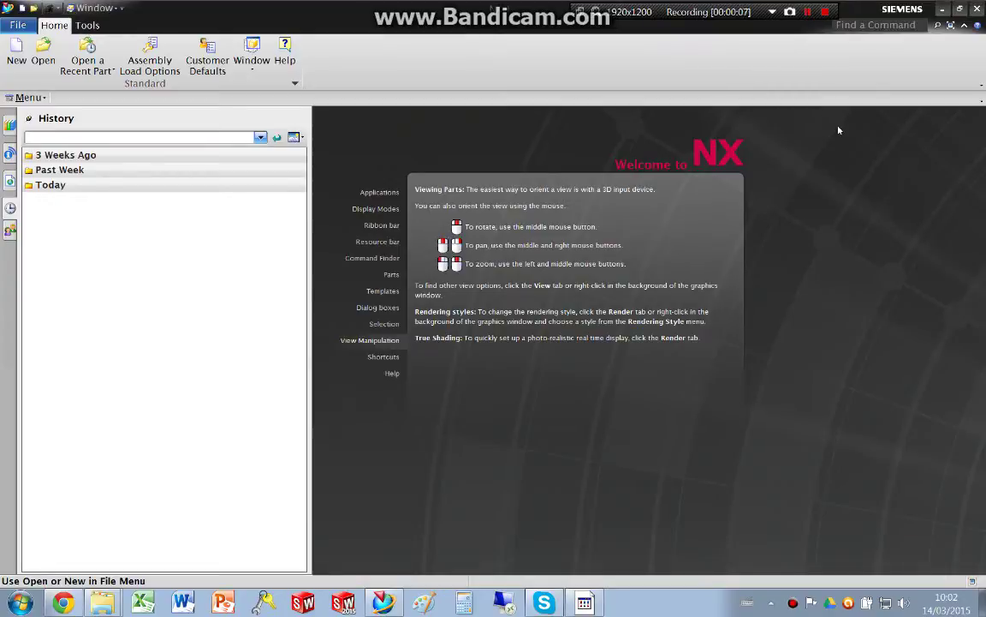
Step: Start a millimetre Model part named NX_Bolt_Preload_Example_2 in the NX_Bolt_Preload_Example_2 folder
left_click(19, 52)
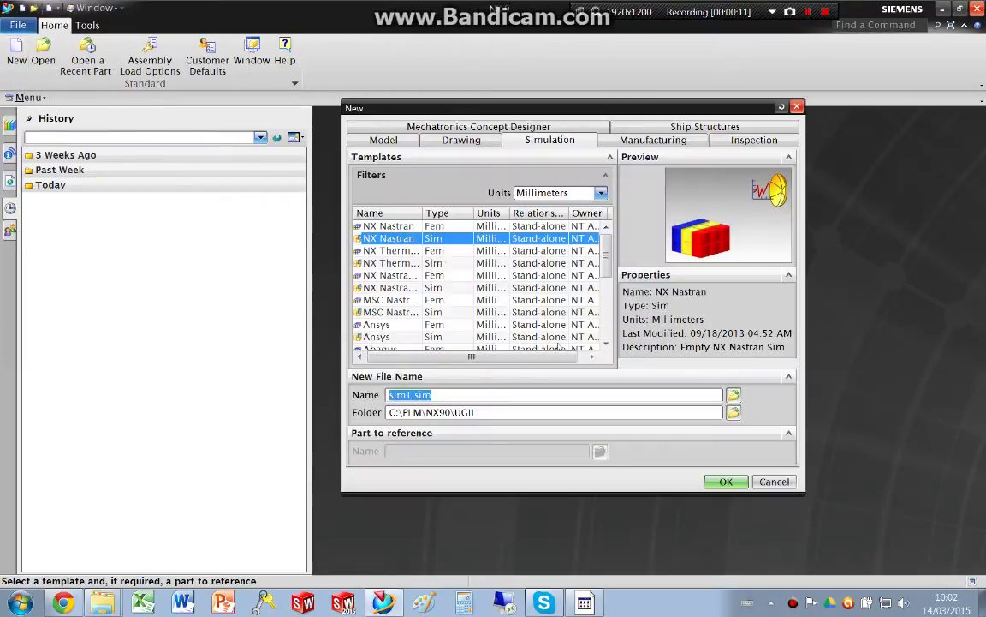
left_click(390, 141)
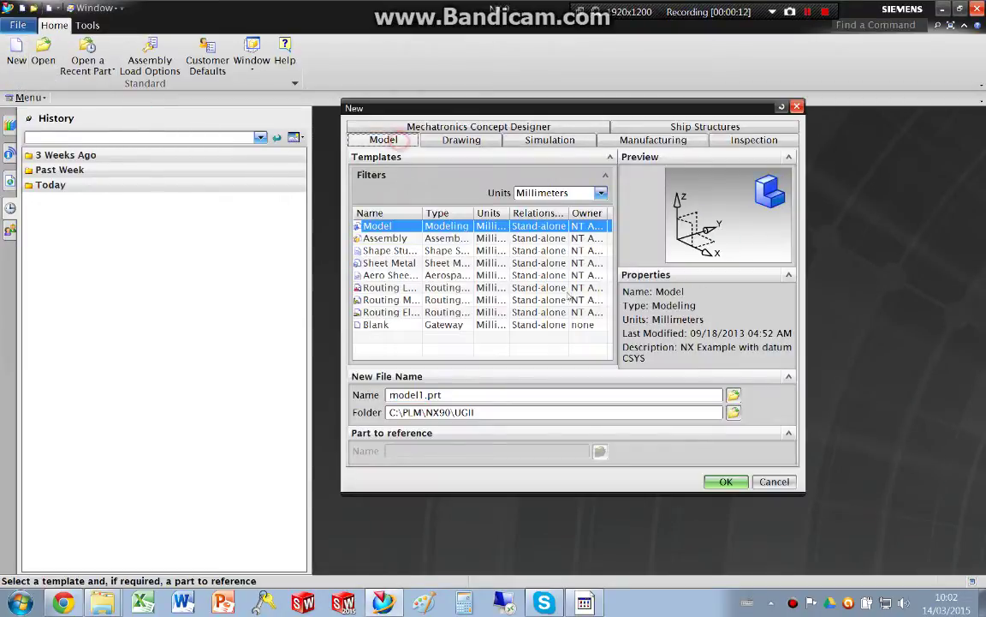
left_click(733, 412)
left_click(456, 241)
double_click(782, 279)
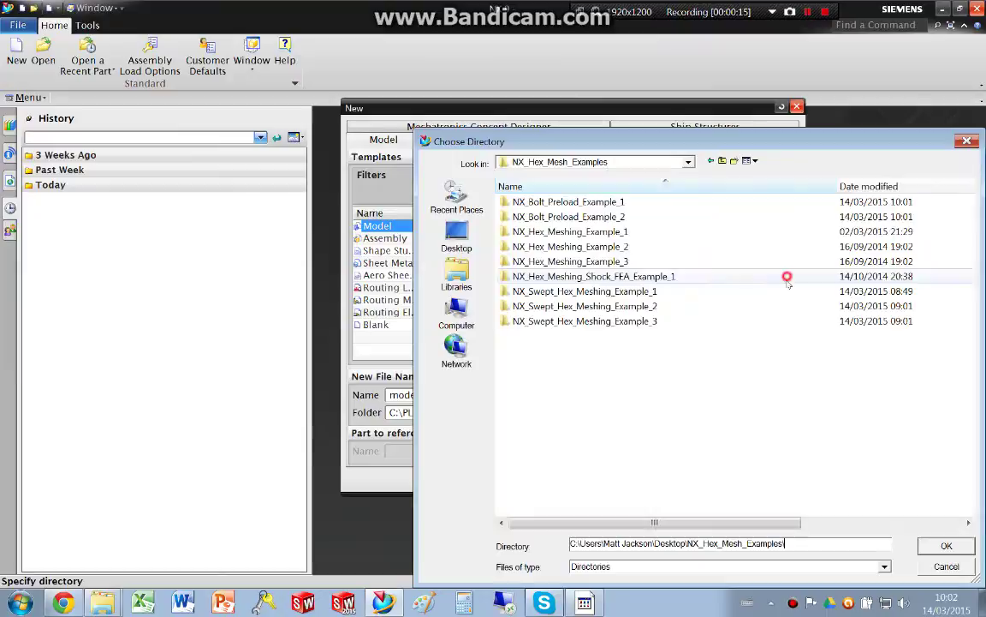
double_click(583, 215)
left_click(946, 545)
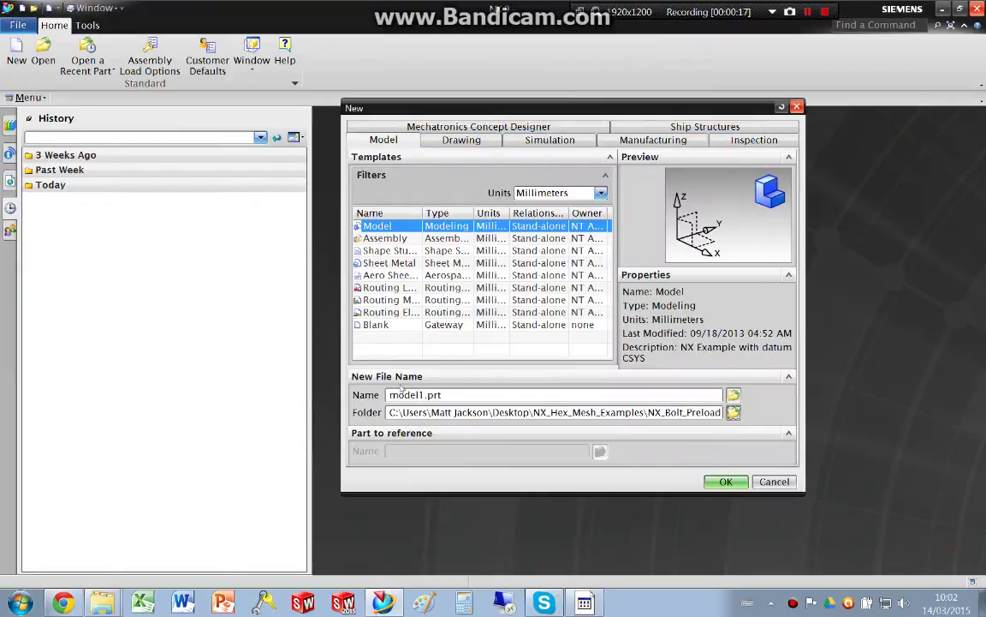
double_click(405, 394)
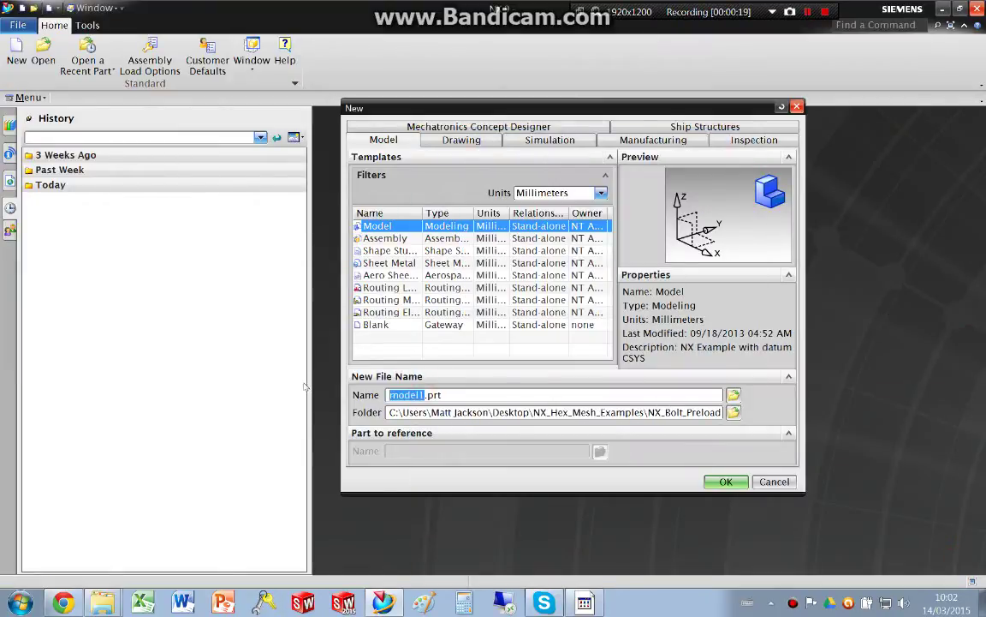
type("NX_Bolt_Preload_Example_2")
Step: Create the part and import the two-plate Parasolid file from the NX_Bolt_Preload_Example_2 folder
left_click(718, 486)
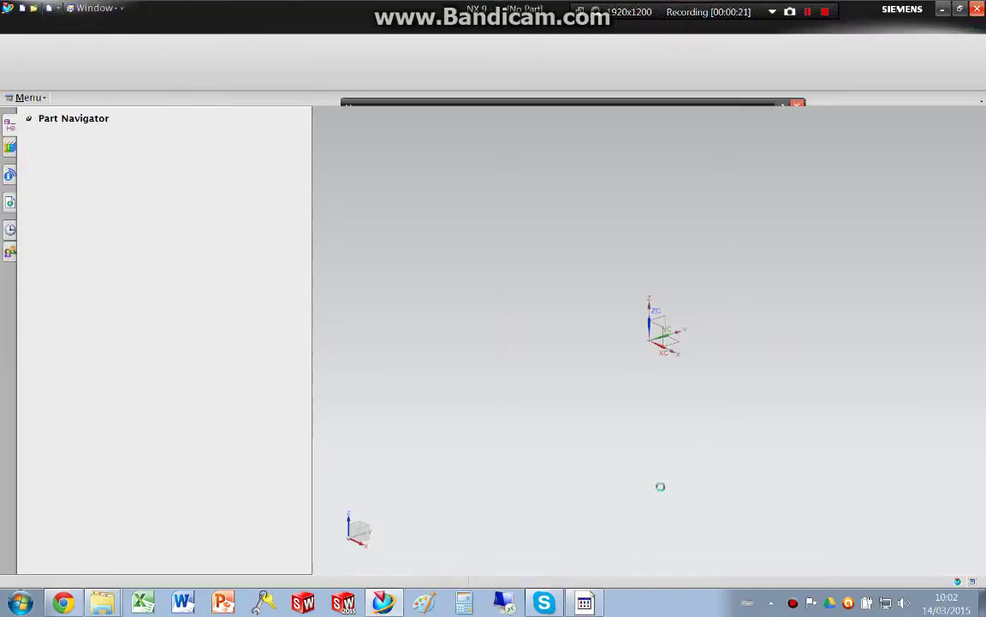
left_click(17, 25)
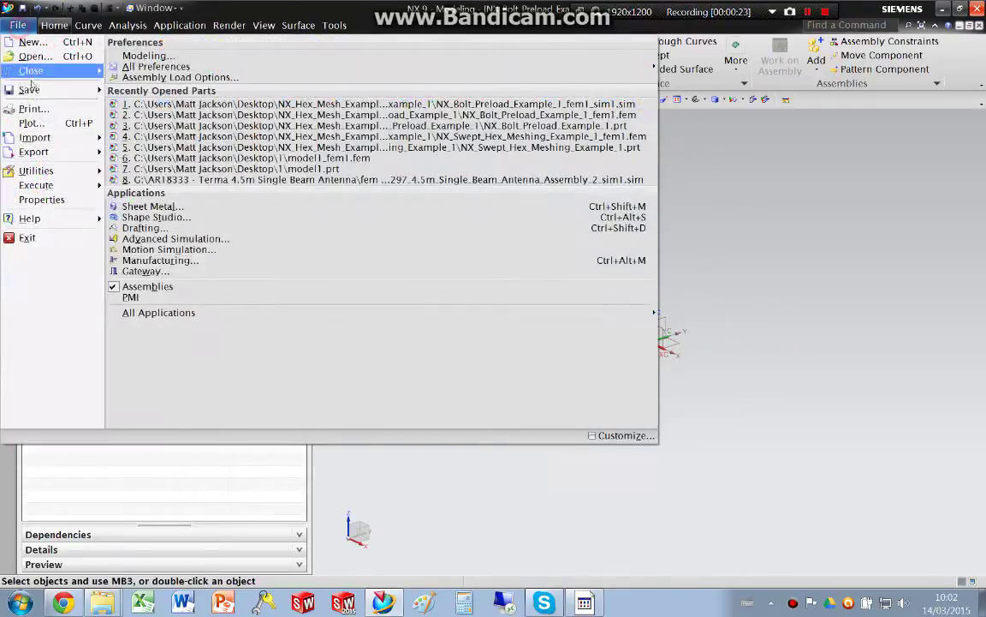
mouse_move(34, 137)
left_click(171, 90)
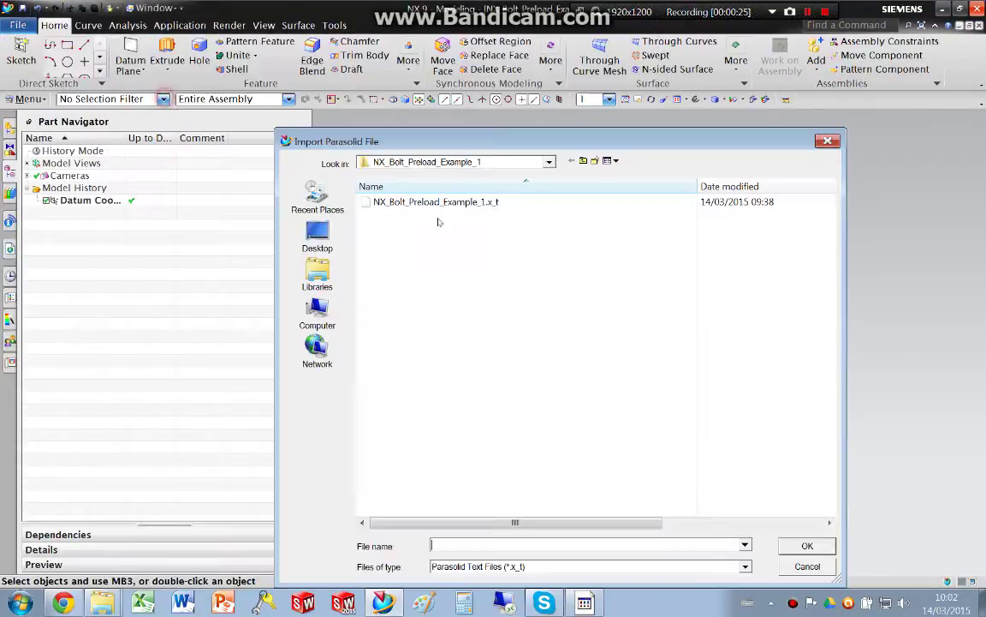
left_click(582, 161)
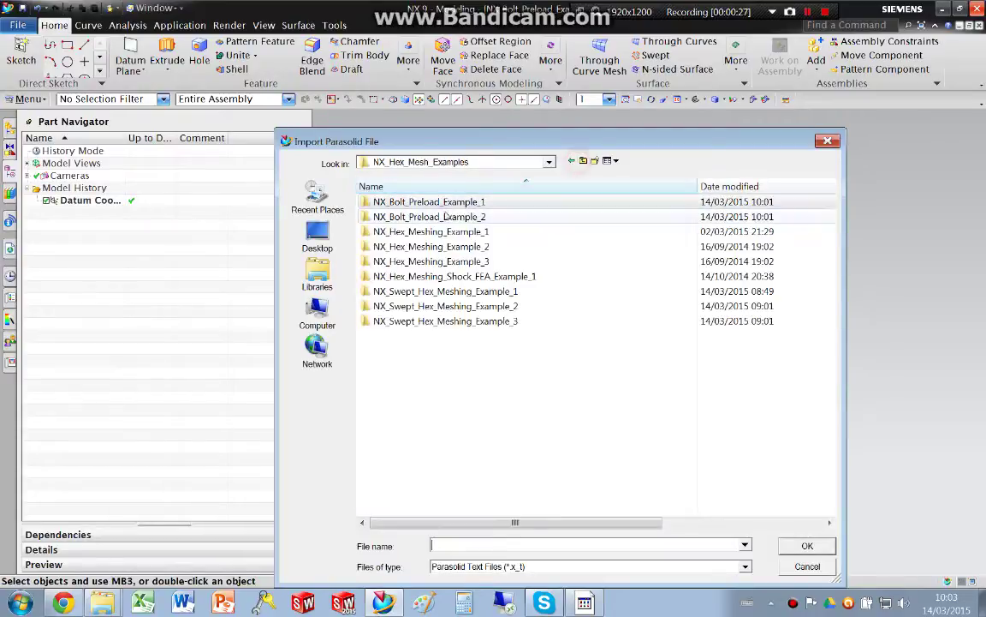
double_click(440, 214)
double_click(447, 202)
Step: Fit the imported plates to the view and save the part
key("ctrl+f")
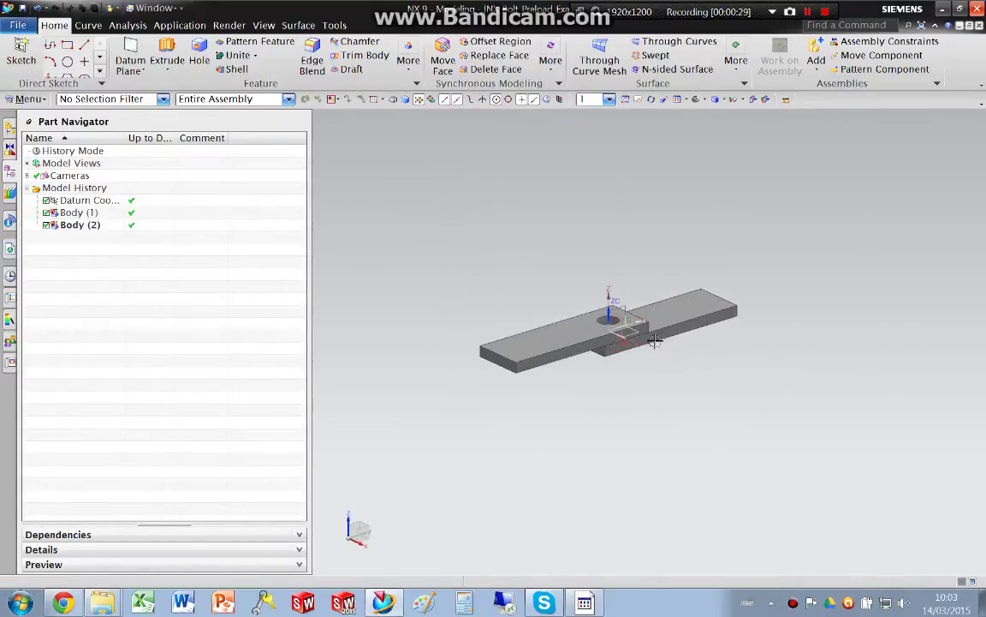
key("ctrl+s")
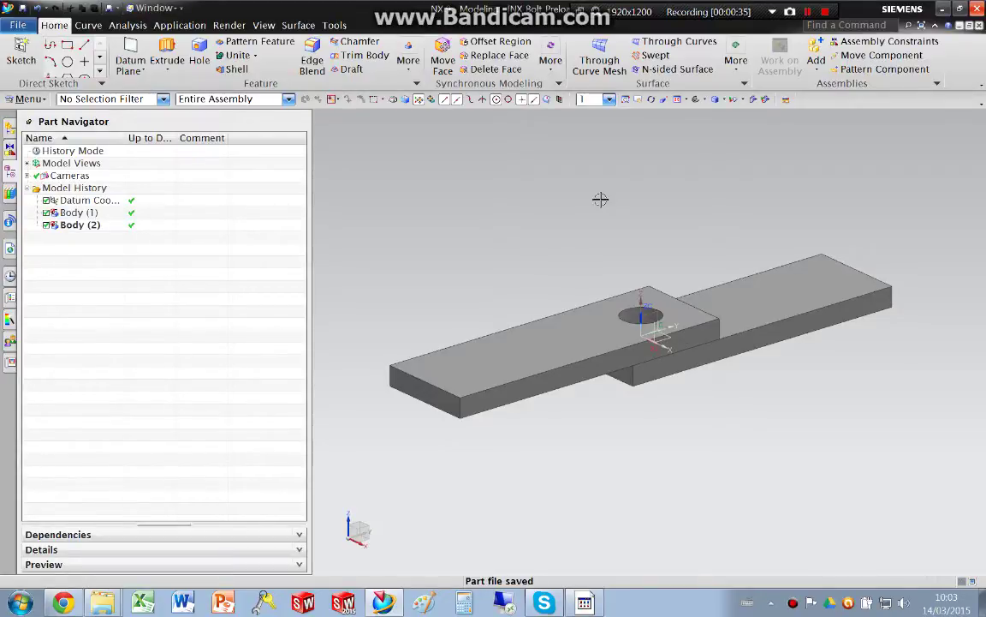
scroll(677, 398, "up", 1)
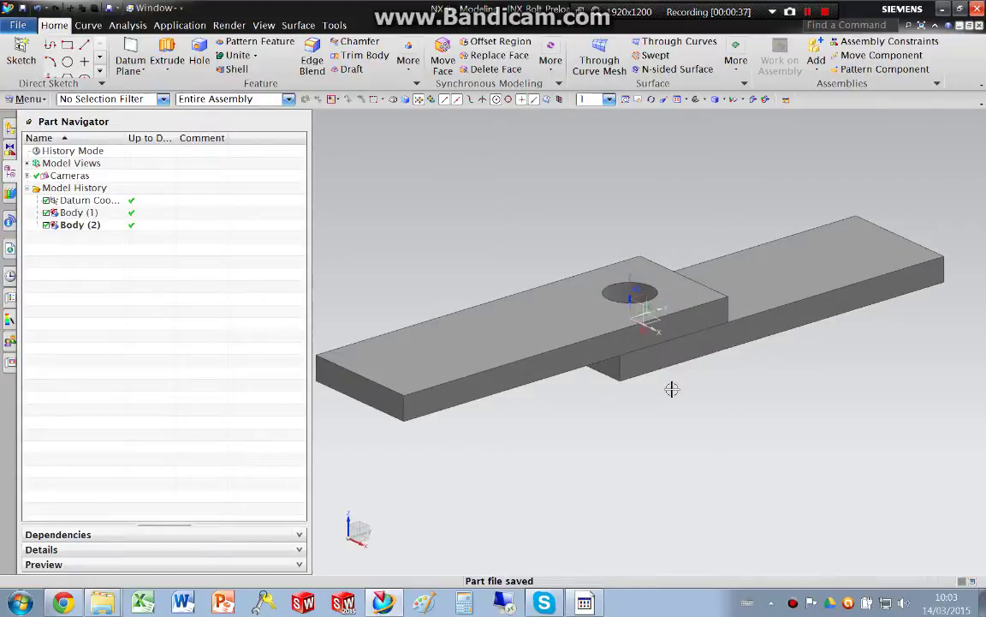
Step: Add datum planes on the lower and upper plates' end faces bounding the overlap
left_click(137, 66)
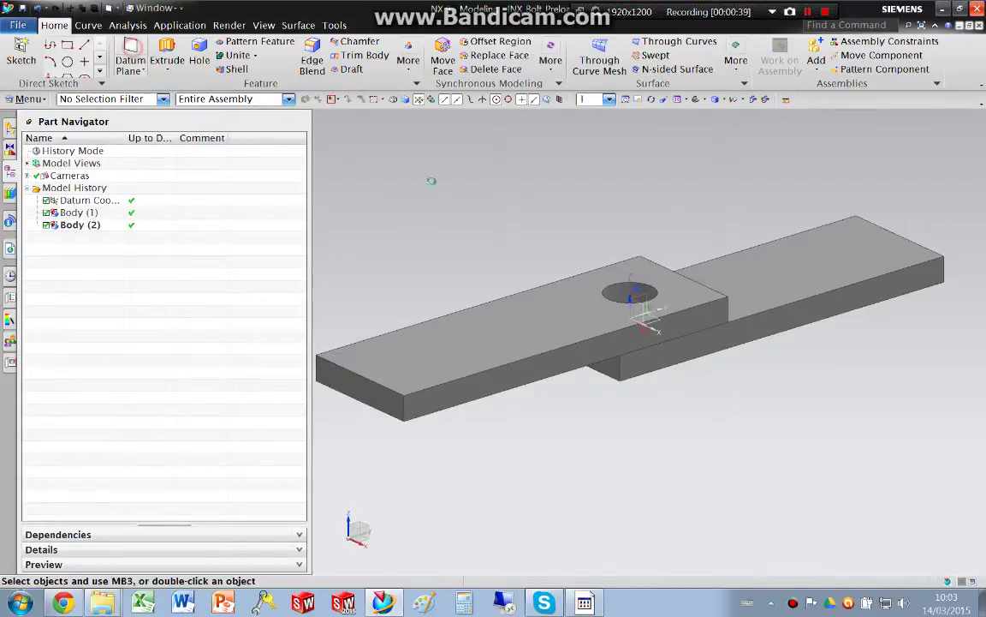
left_click(607, 365)
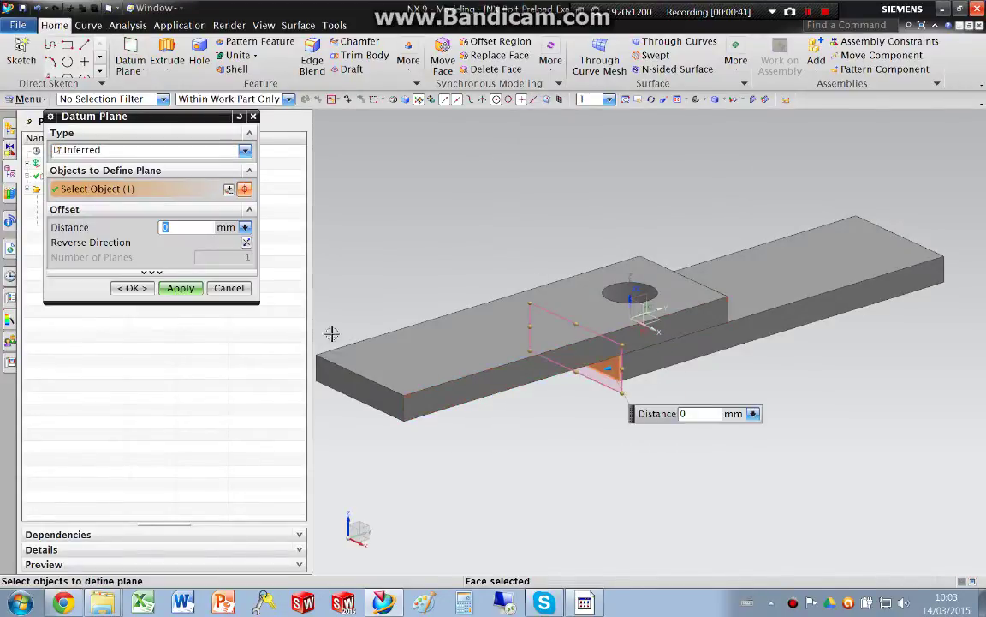
left_click(178, 346)
middle_click_drag(649, 314, 597, 313)
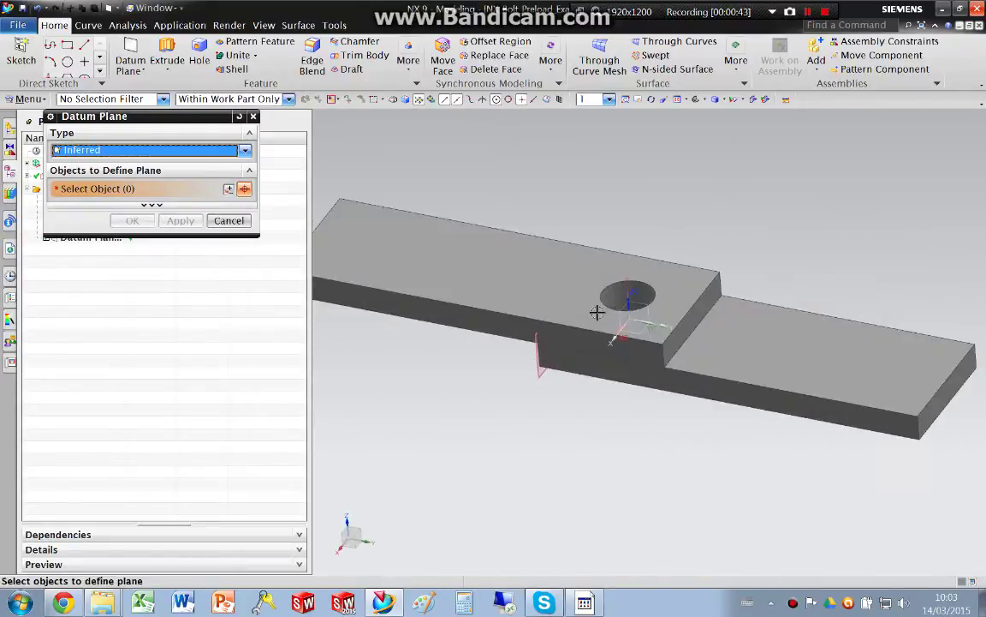
left_click(699, 303)
middle_click(710, 311)
middle_click_drag(710, 311, 715, 356)
left_click(229, 220)
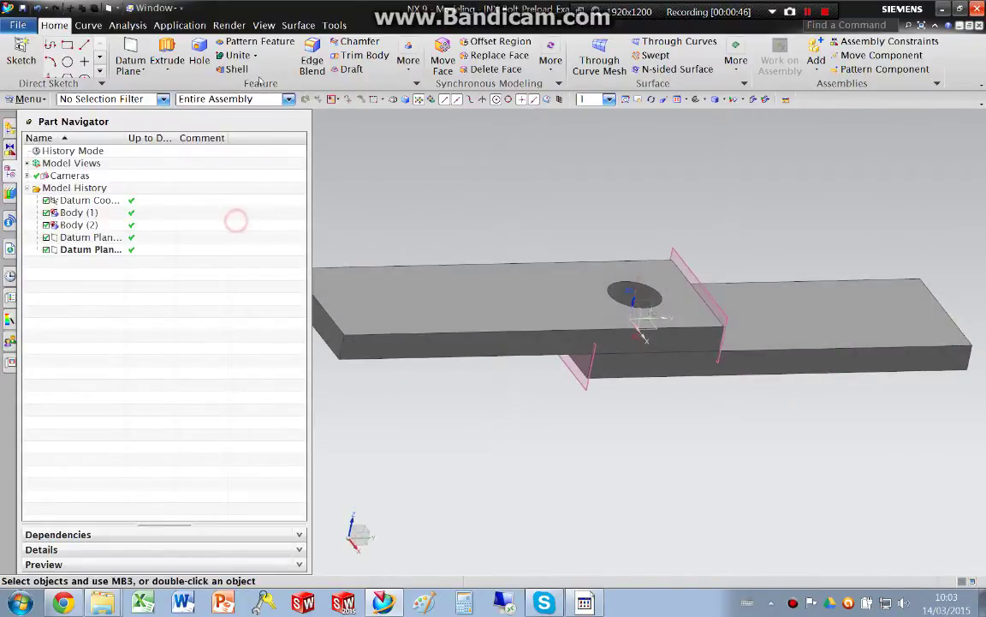
Step: Midsurface the upper and lower plates with Face Pairs, auto-pairing each plate's opposite faces
left_click(409, 58)
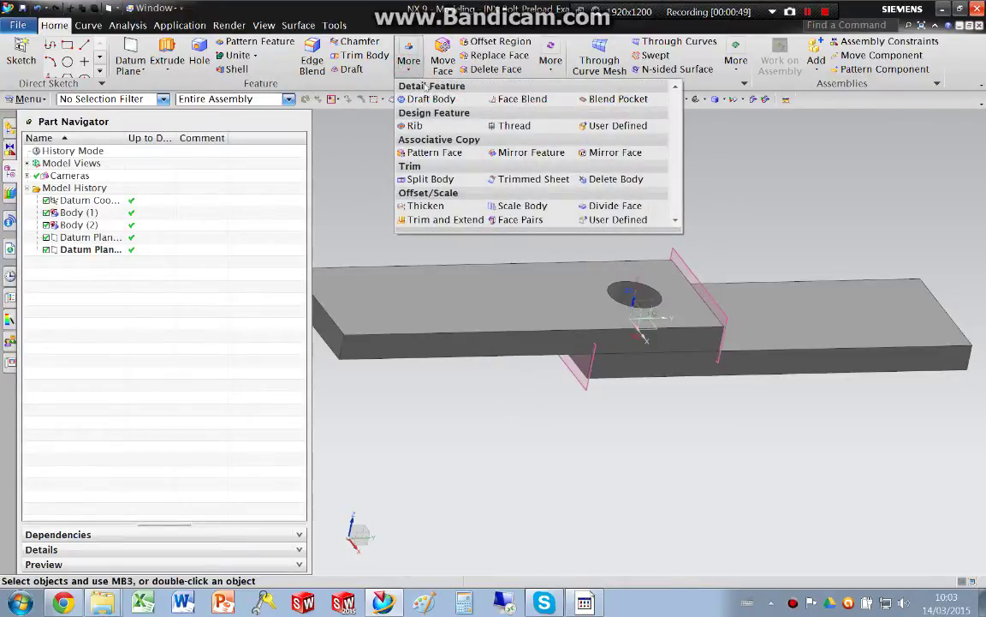
left_click(541, 223)
left_click(442, 343)
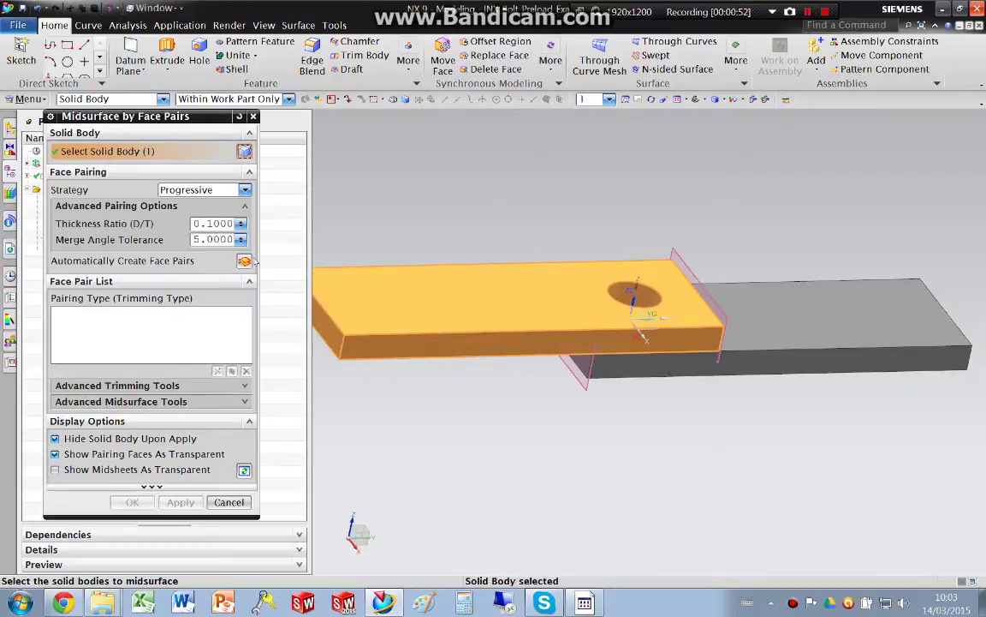
left_click(246, 261)
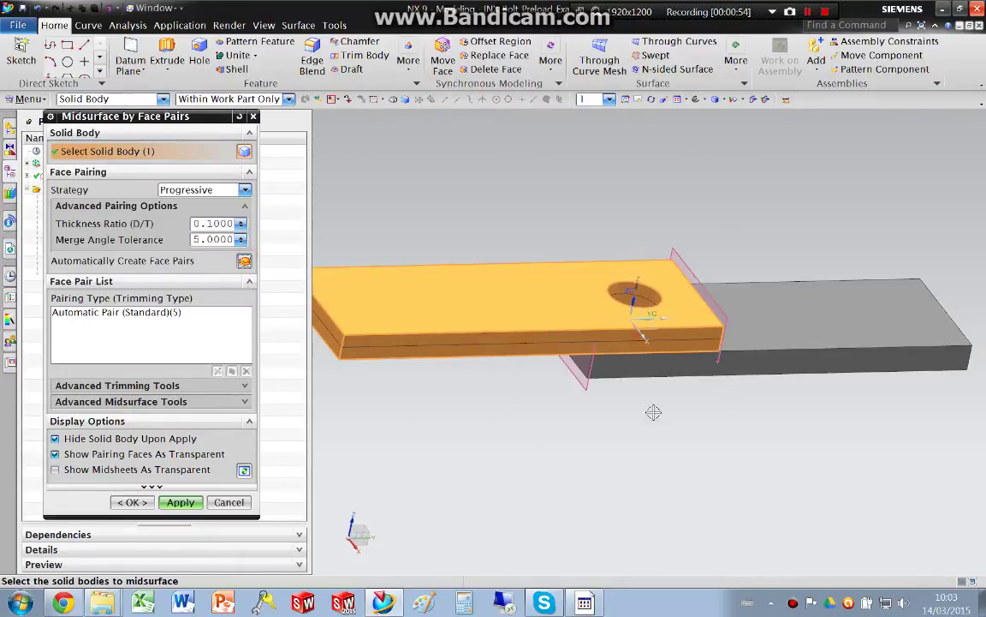
left_click(782, 331)
left_click(245, 261)
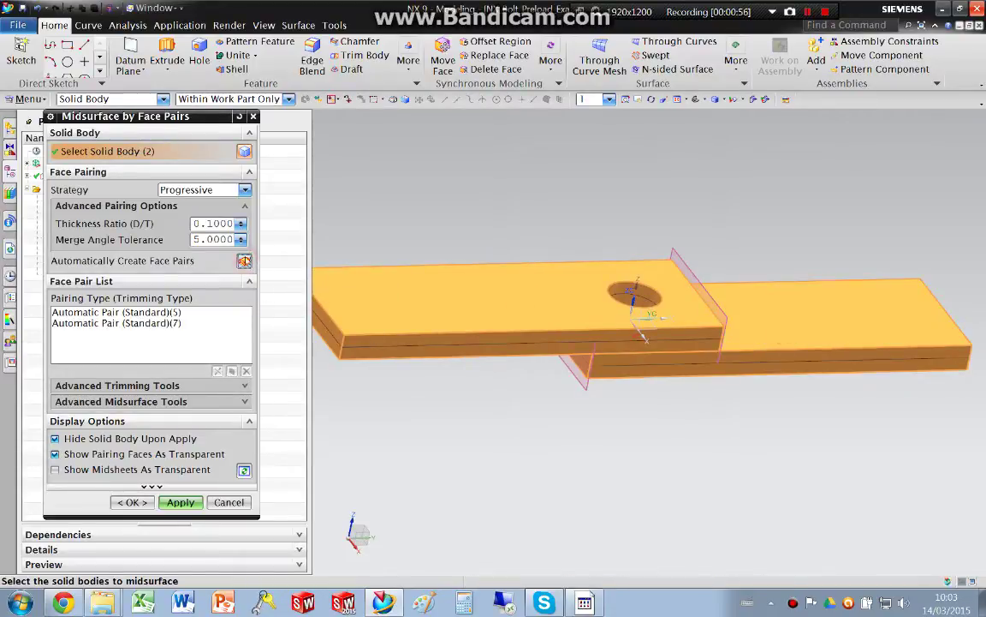
left_click(177, 501)
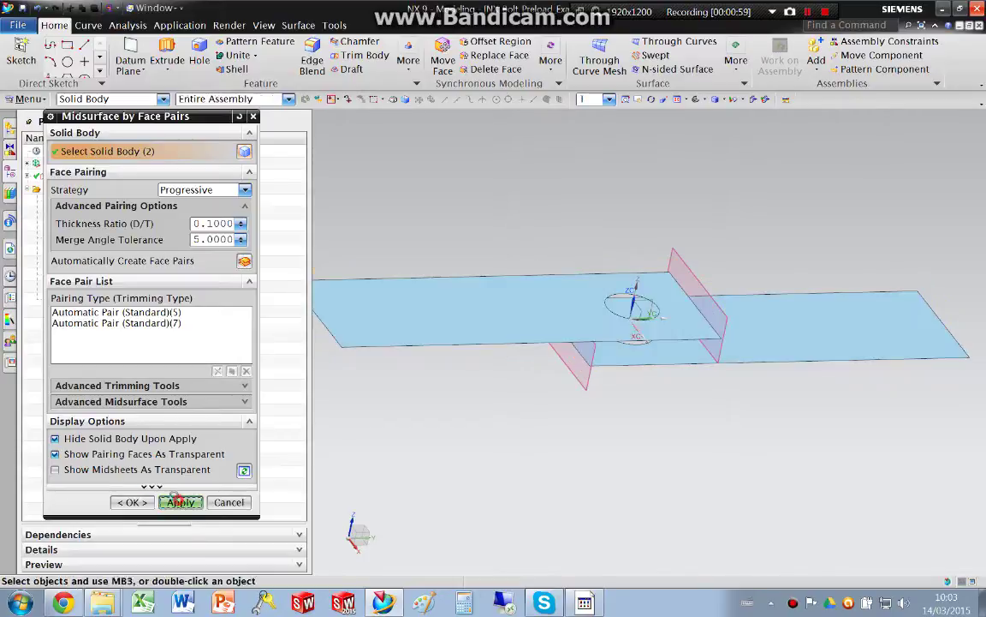
left_click(229, 502)
mouse_move(519, 412)
middle_mouse_down()
mouse_move(508, 376)
mouse_move(524, 397)
middle_mouse_up()
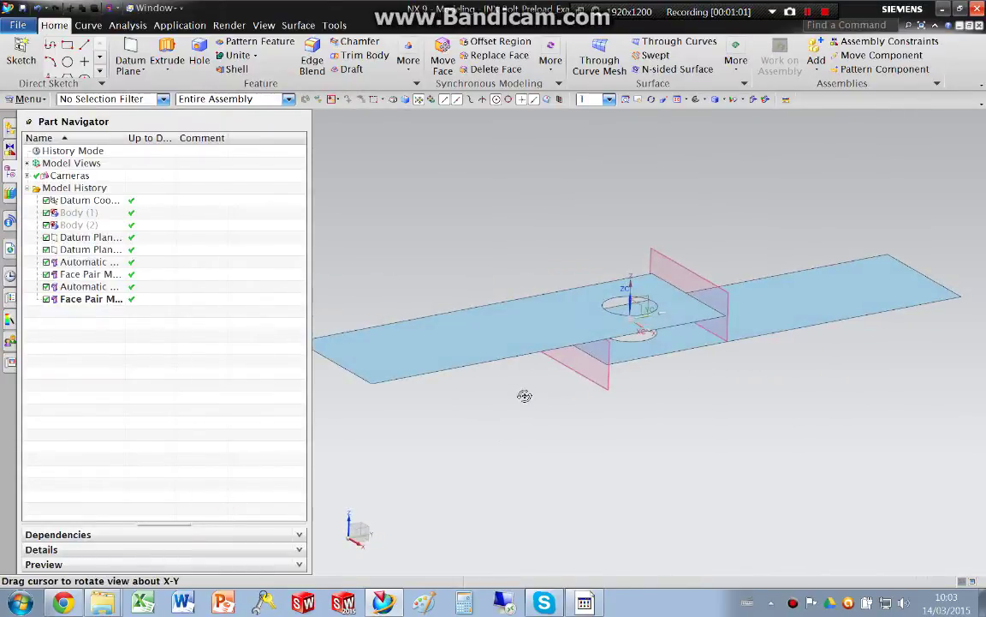
Step: Divide the left and right sheet faces along the YZ datum plane
left_click(409, 54)
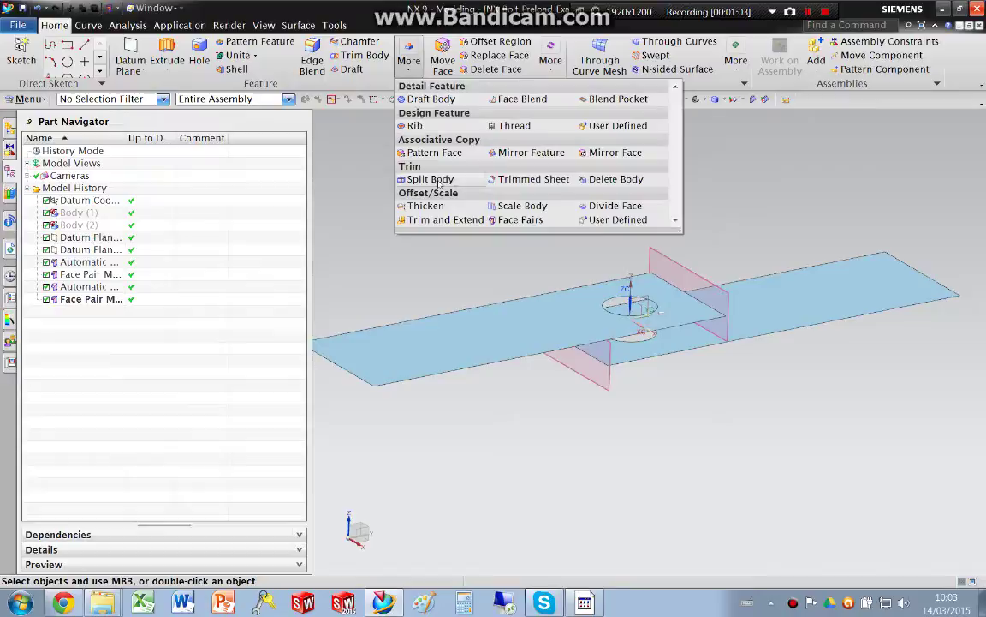
left_click(614, 206)
left_click(552, 304)
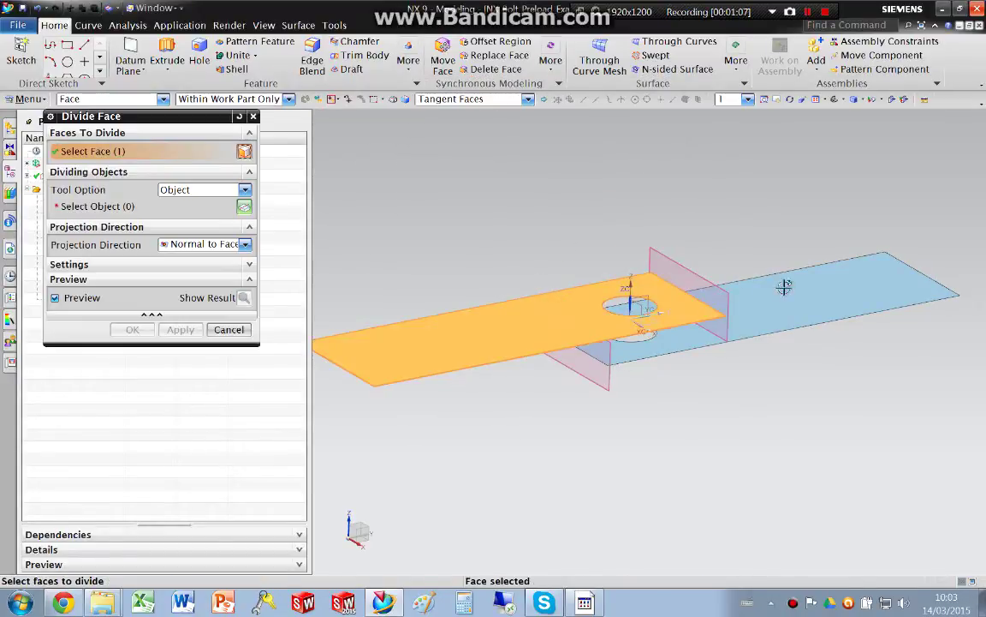
left_click(771, 313)
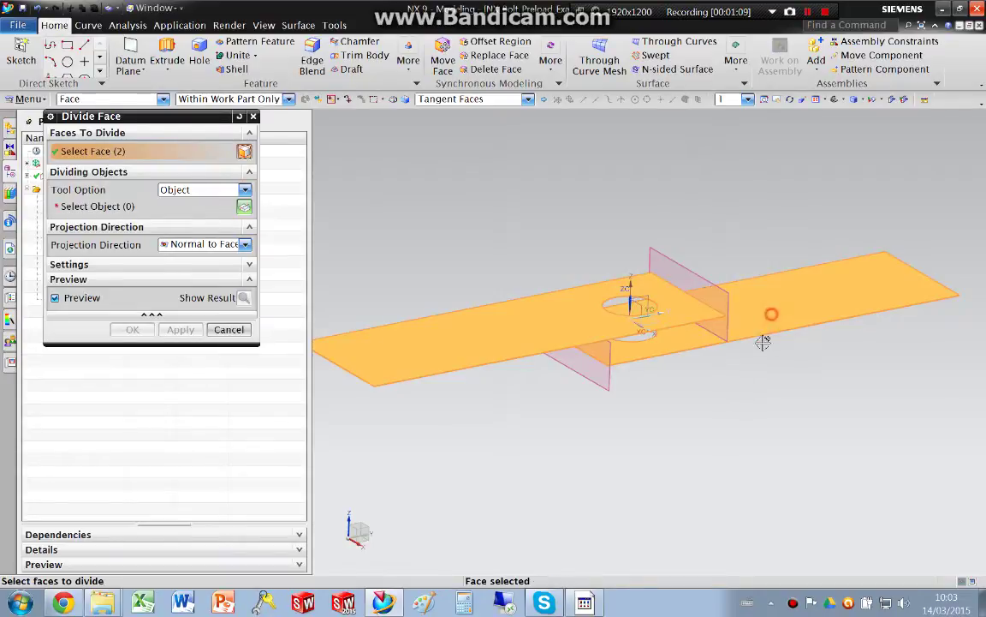
middle_click(683, 309)
left_click(650, 293)
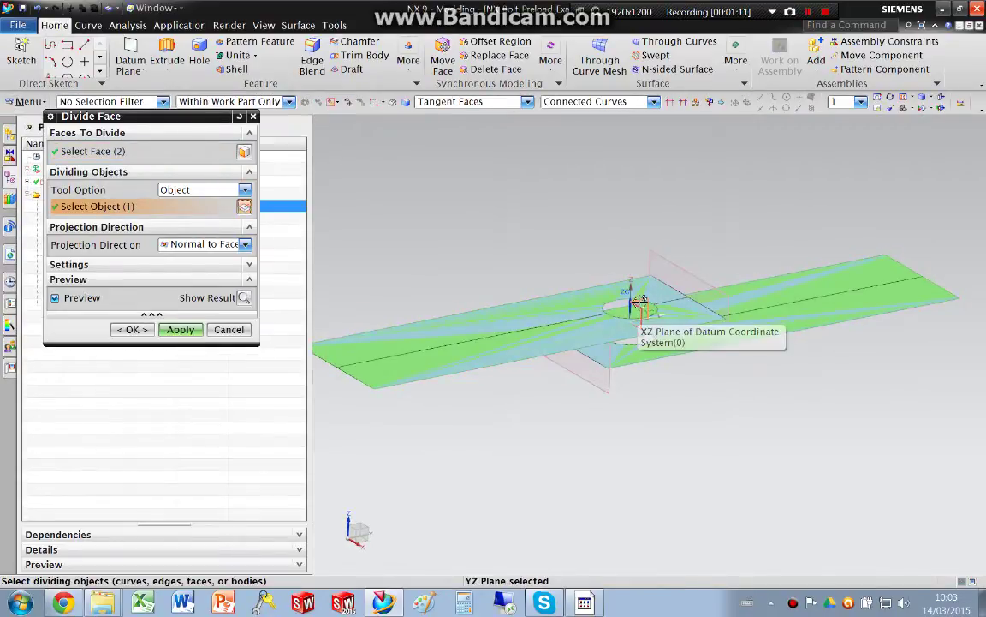
left_click(180, 330)
Step: Divide the left sheet faces by the front datum plane and the right by the rear plane
left_click(528, 344)
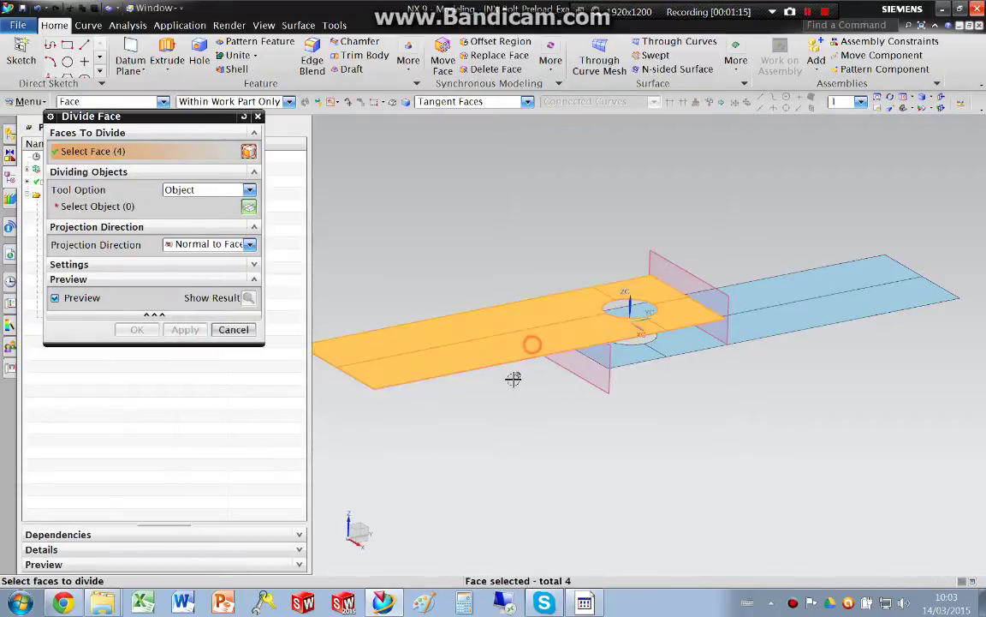
middle_click(592, 392)
left_click(593, 392)
left_click(198, 337)
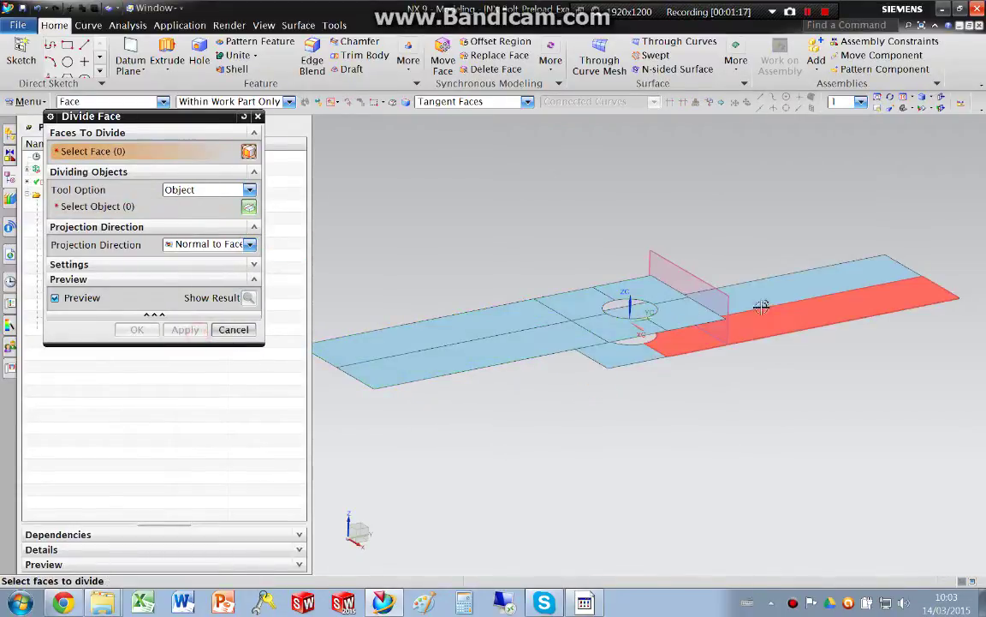
left_click(775, 324)
middle_click(745, 304)
left_click(711, 282)
middle_click(781, 348)
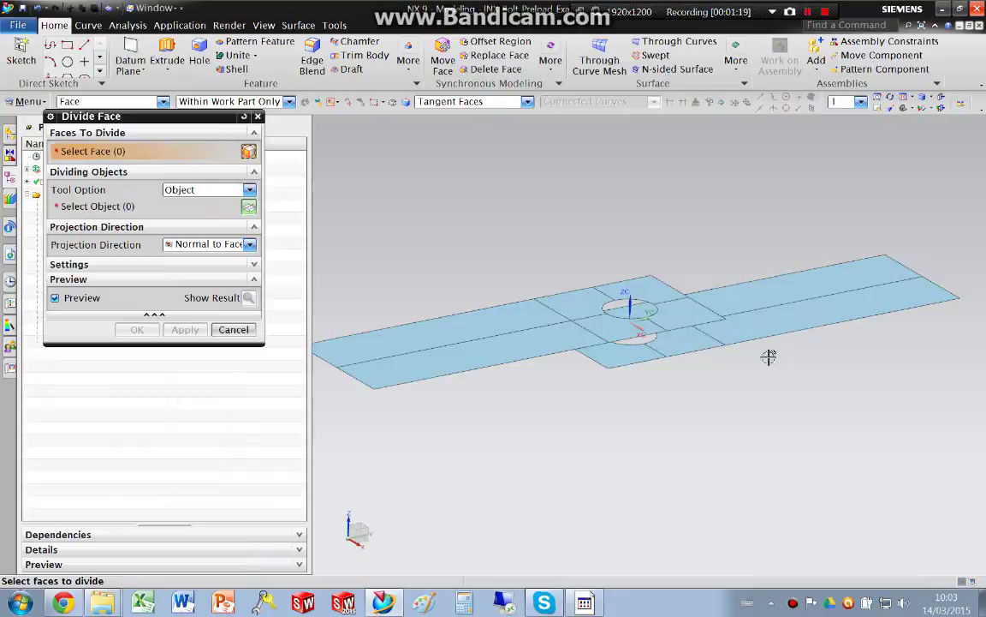
left_click(232, 329)
middle_click_drag(561, 324, 697, 342)
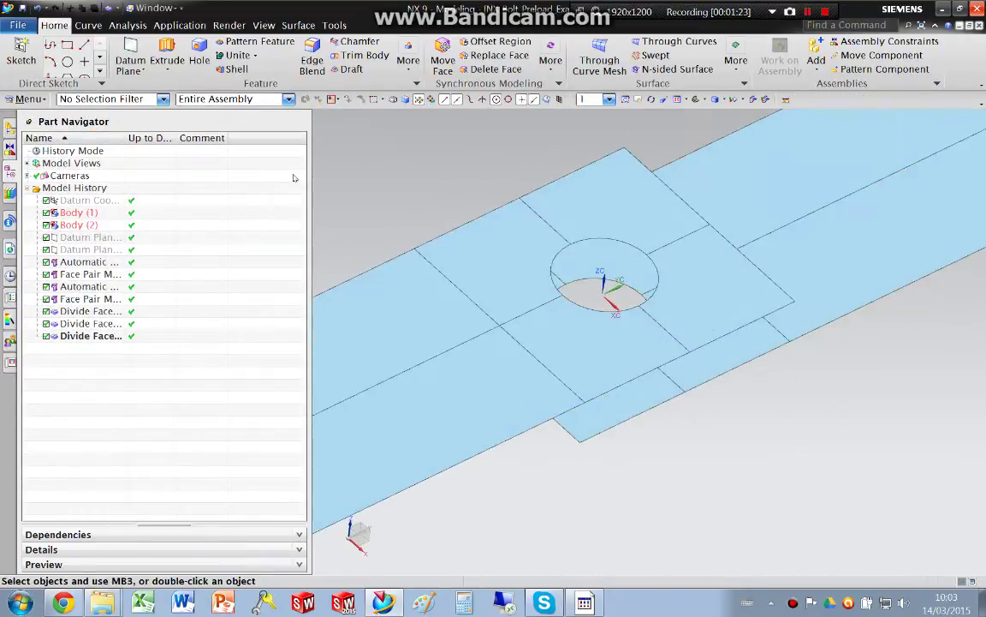
Step: Draw Line (12) and Line (13) between opposite corners of the overlap square
left_click(88, 25)
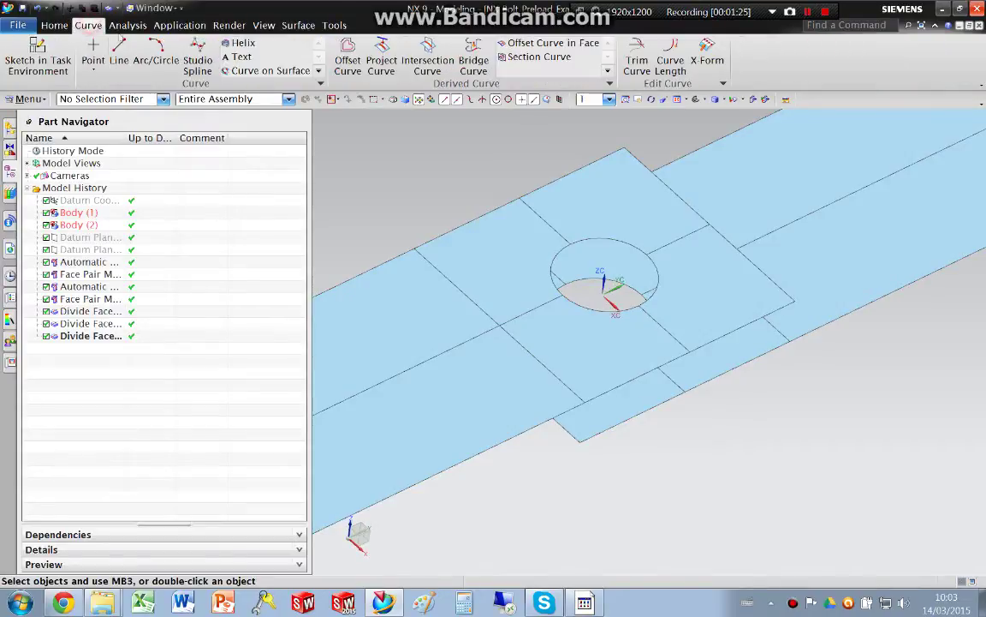
left_click(121, 47)
left_click(414, 246)
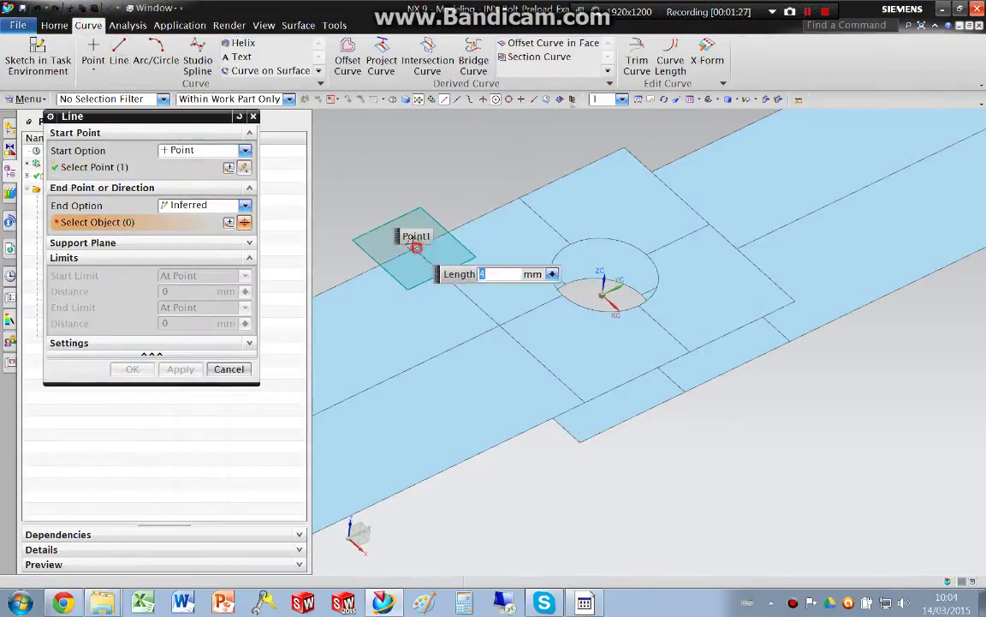
left_click(793, 300)
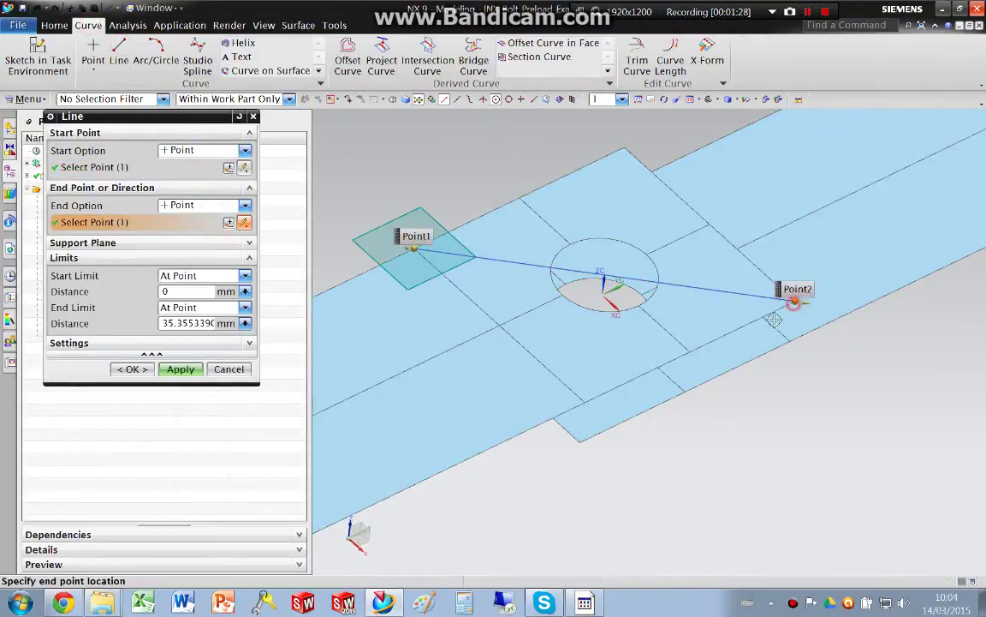
middle_click(587, 402)
left_click(585, 401)
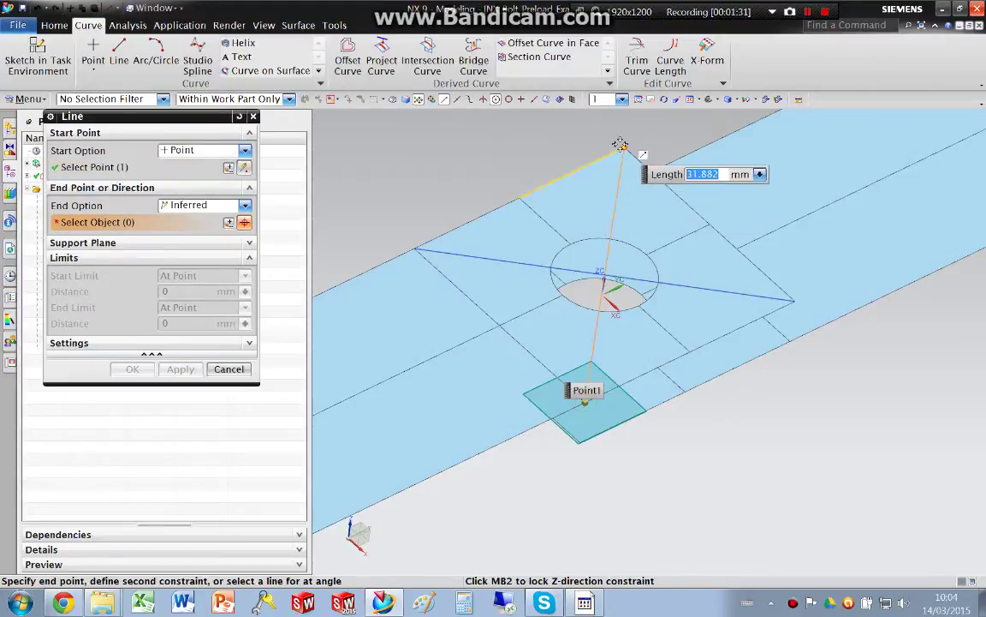
left_click(624, 148)
middle_click(650, 196)
left_click(252, 117)
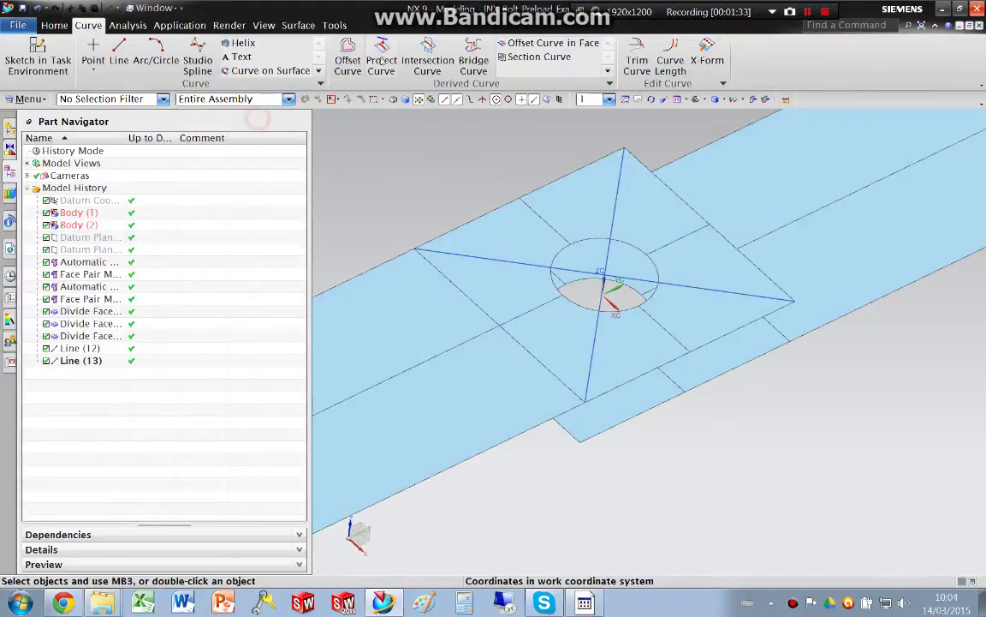
Step: Divide the plate and strip faces along both diagonal lines
left_click(54, 25)
left_click(409, 59)
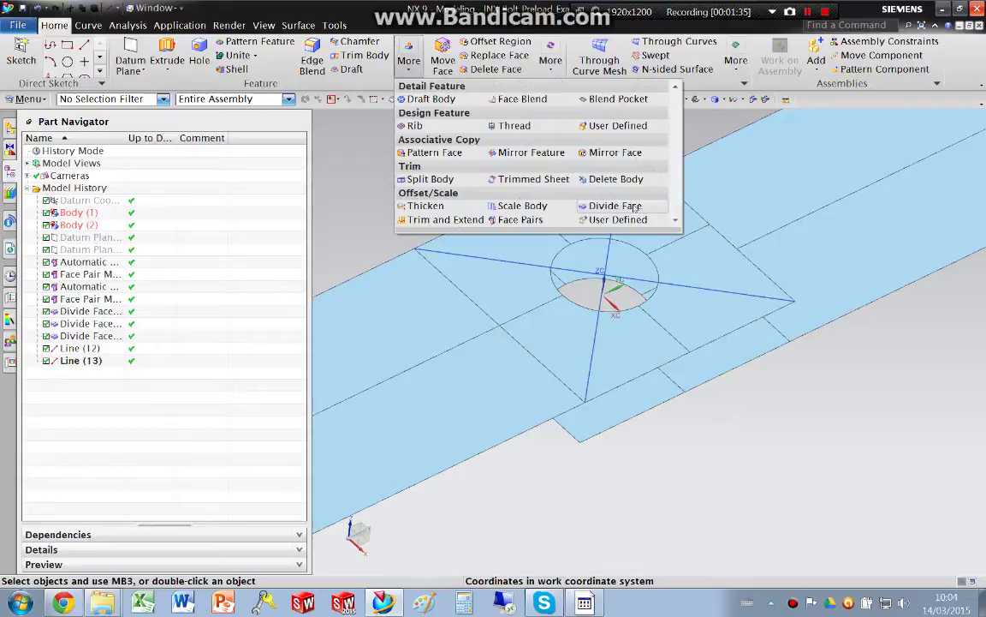
left_click(635, 207)
left_click(636, 203)
left_click(748, 209)
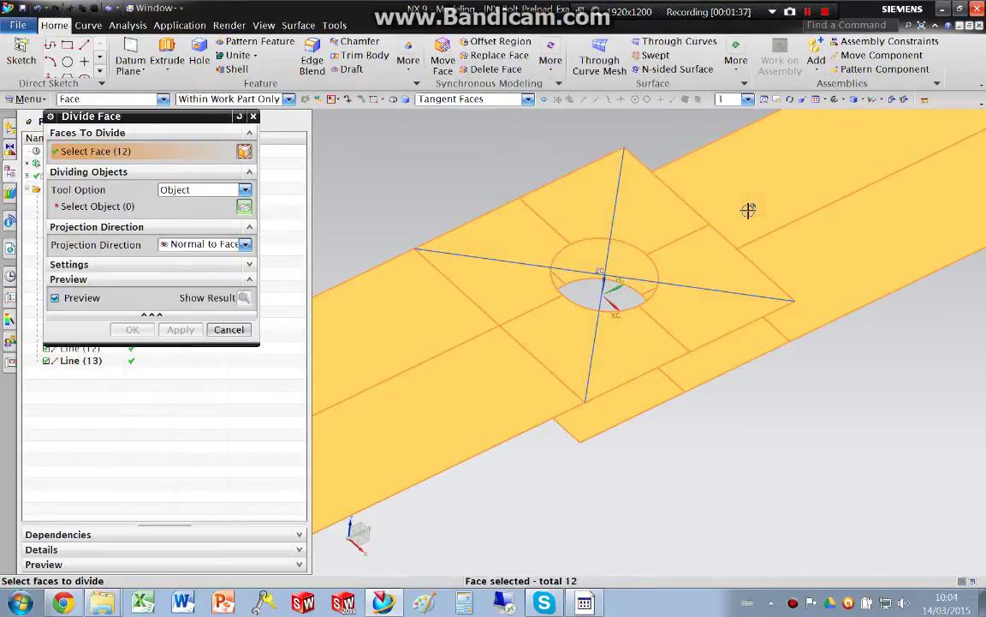
middle_click(748, 209)
left_click(617, 194)
left_click(503, 265)
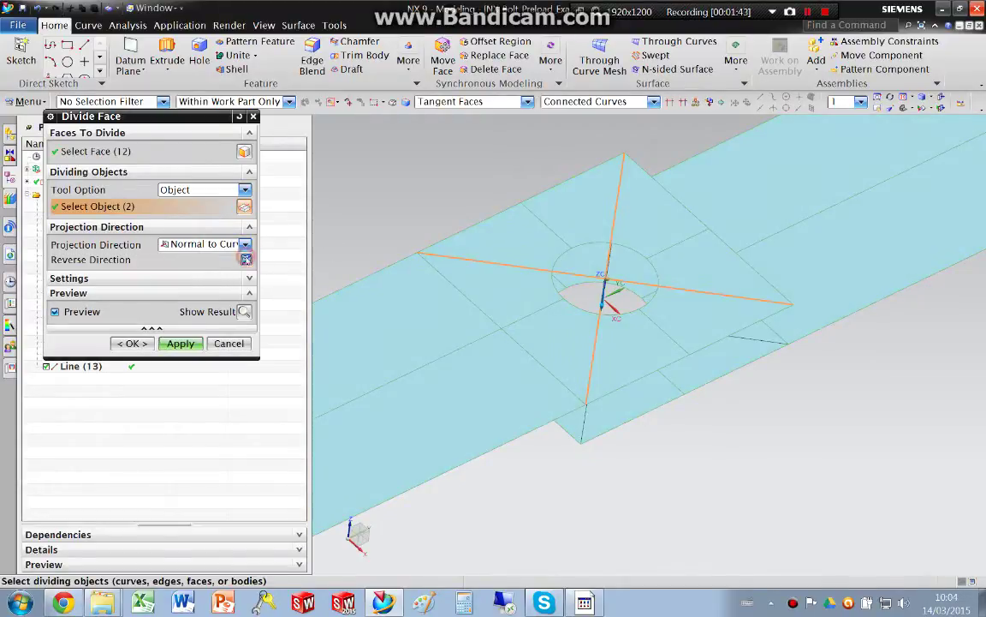
left_click(180, 343)
left_click(228, 342)
Step: Inspect the split plates and save the part
middle_click_drag(556, 295, 481, 267)
scroll(533, 289, "down", 5)
scroll(377, 293, "up", 2)
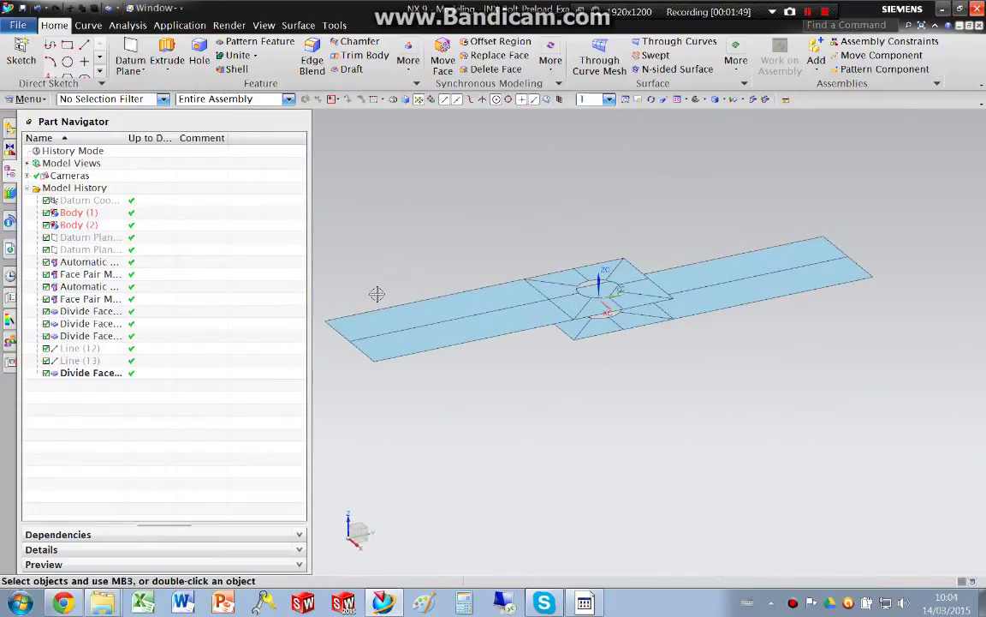
left_click(22, 8)
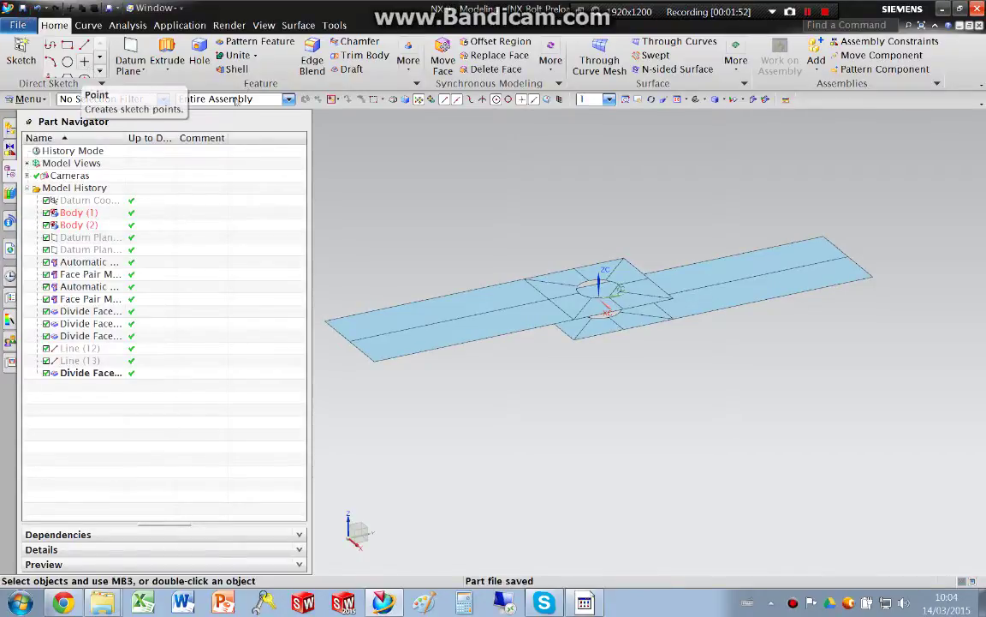
Step: In Advanced Simulation, create NX Nastran FEM NX_Bolt_Preload_Example_2_fem1.fem using all visible bodies
left_click(194, 26)
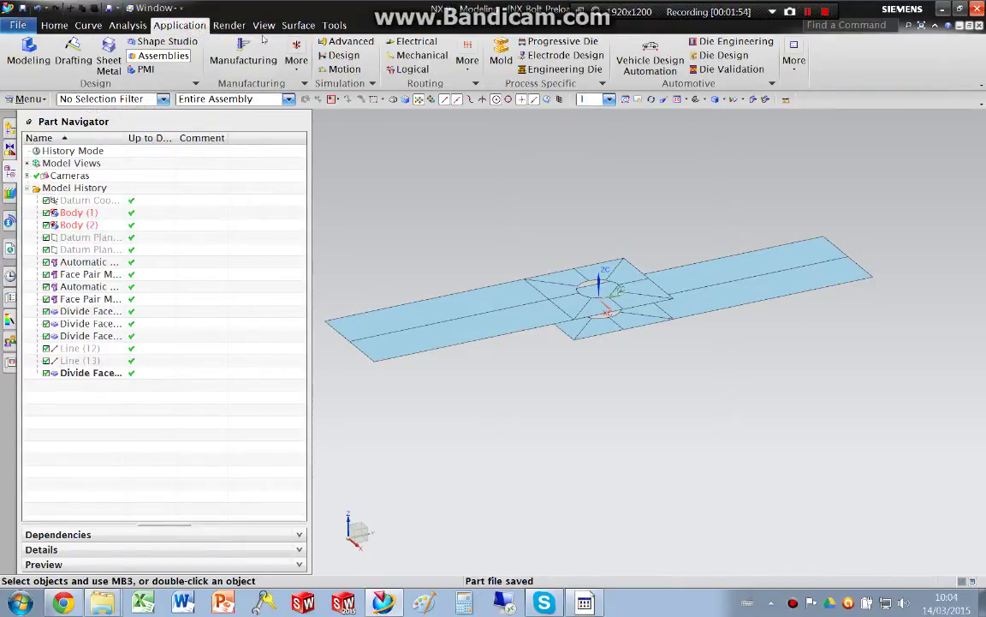
left_click(340, 41)
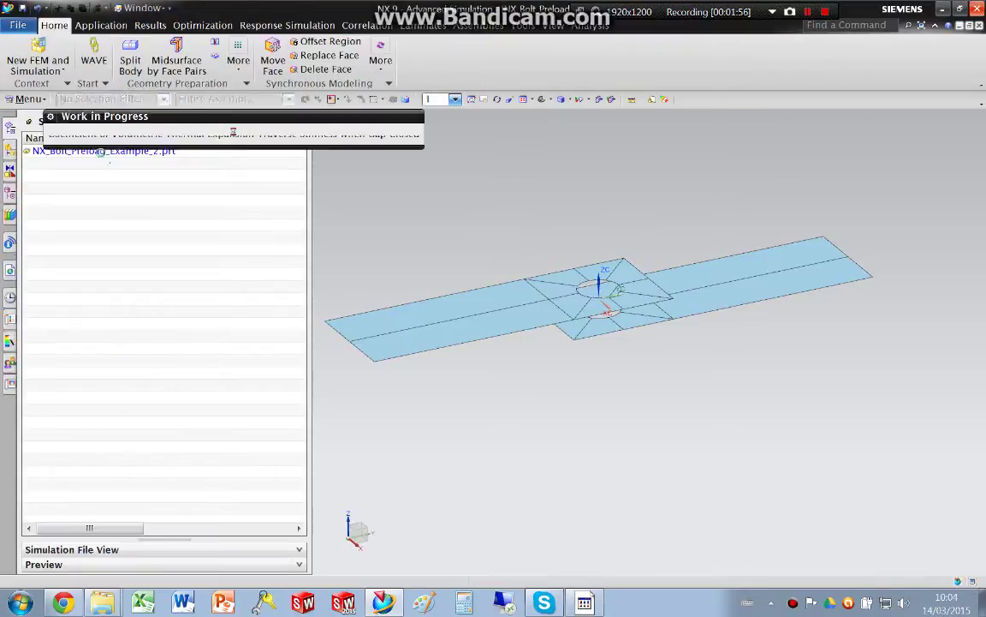
right_click(103, 151)
left_click(160, 160)
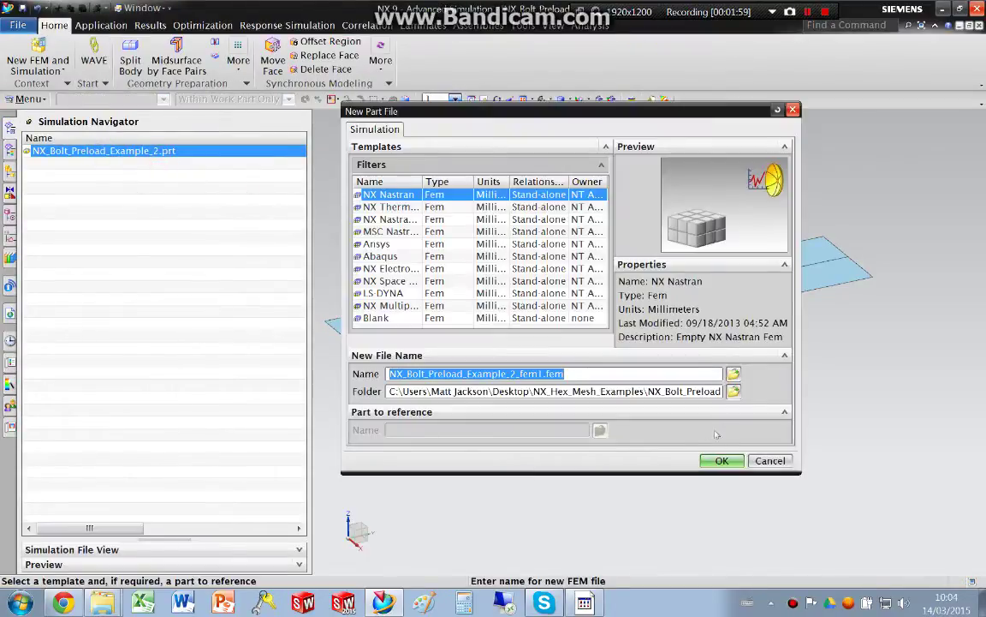
left_click(722, 460)
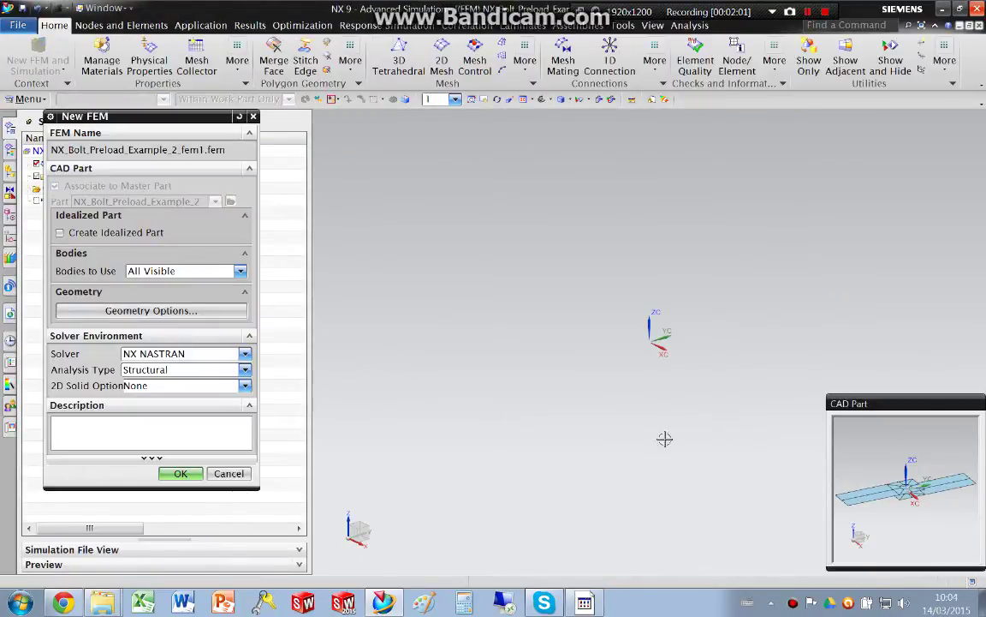
left_click(157, 270)
left_click(178, 280)
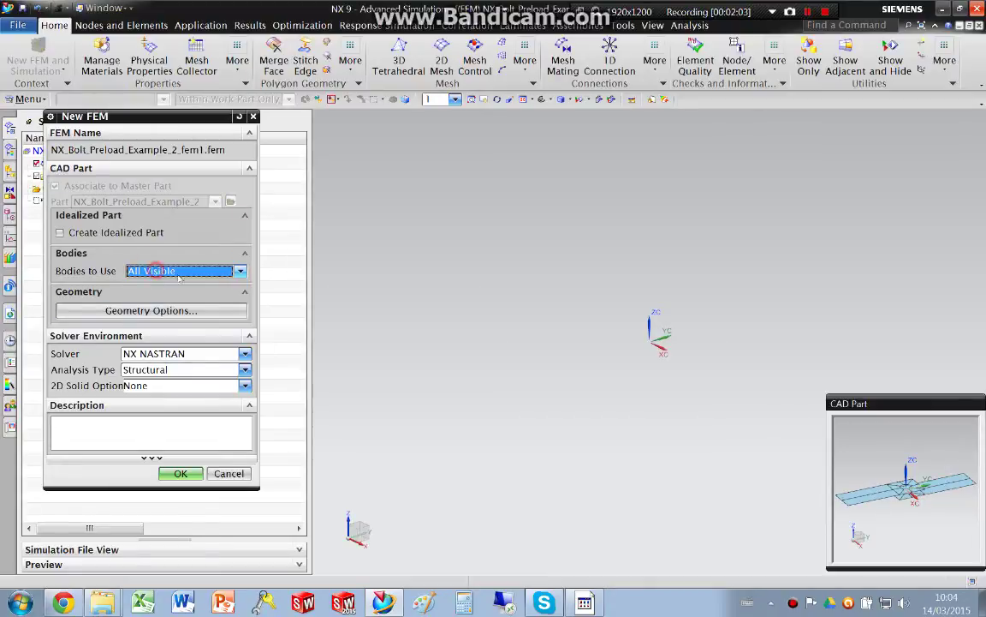
left_click(180, 473)
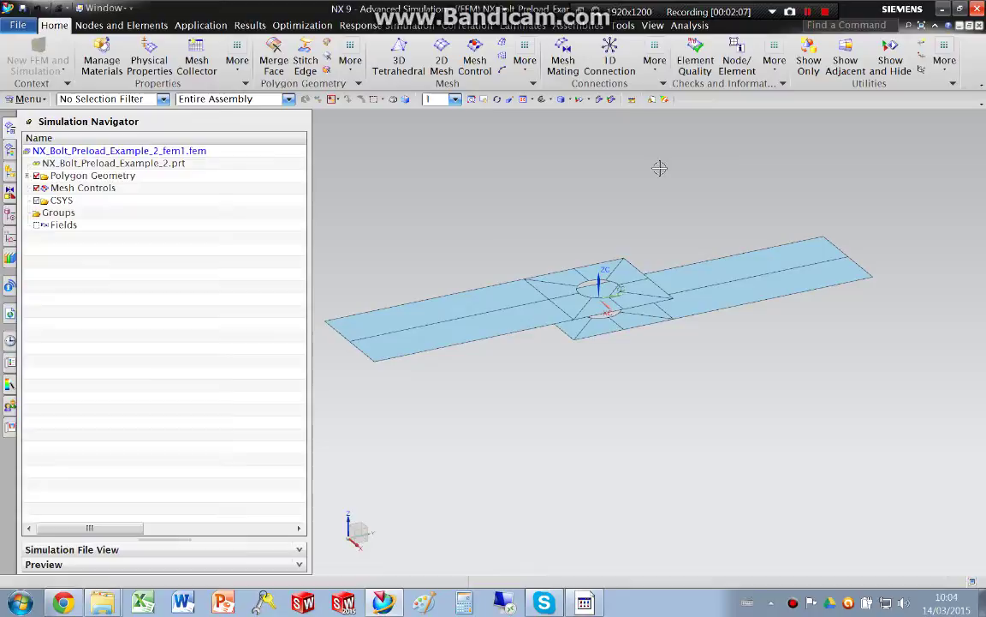
Step: Mesh the first plate's faces around the hole and left strip with 5 mm mapped quads
middle_click_drag(554, 237, 506, 214)
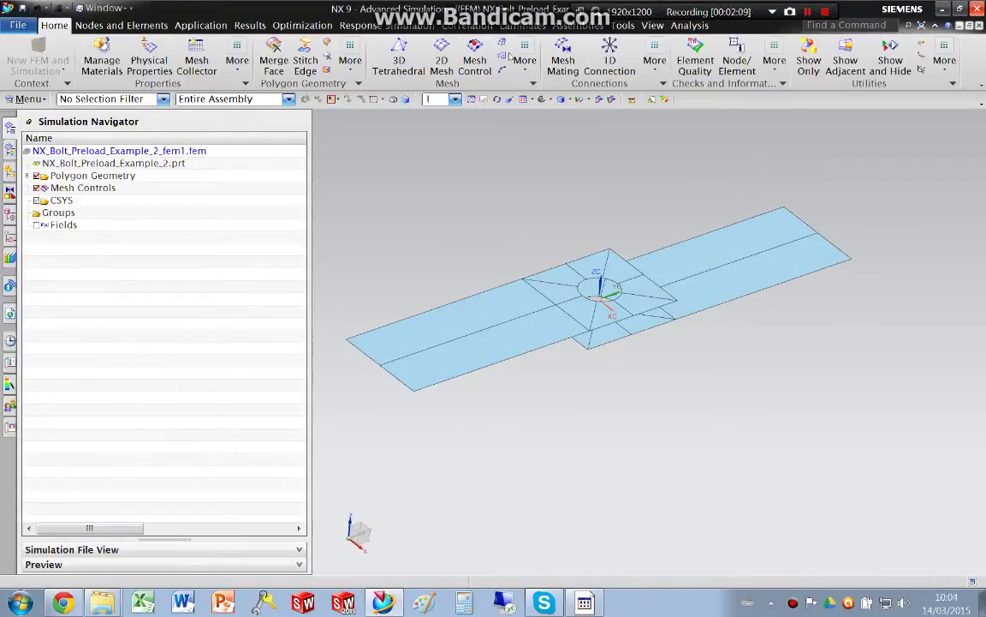
left_click(503, 44)
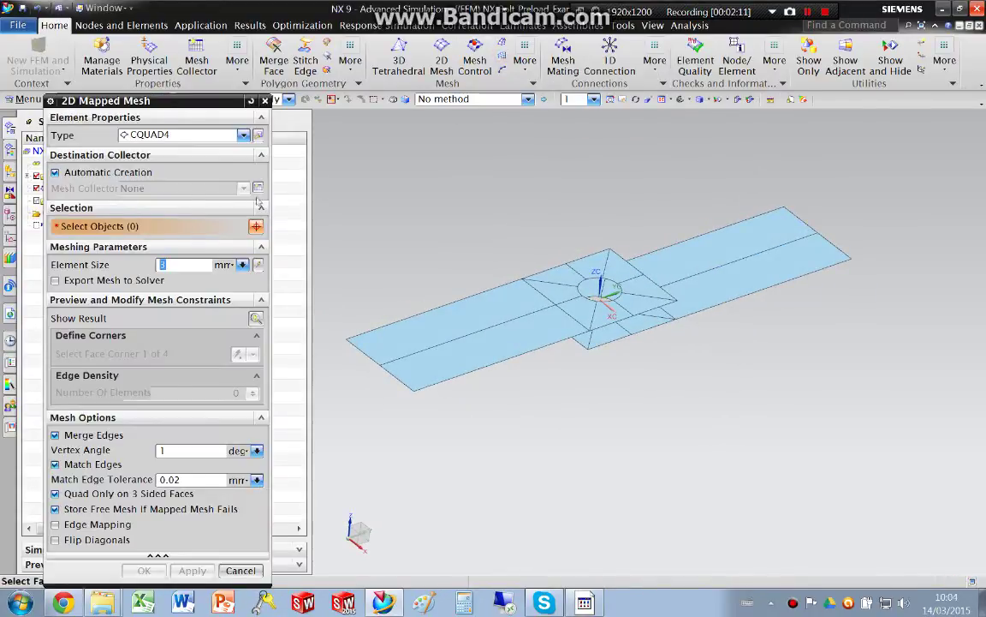
left_click(55, 280)
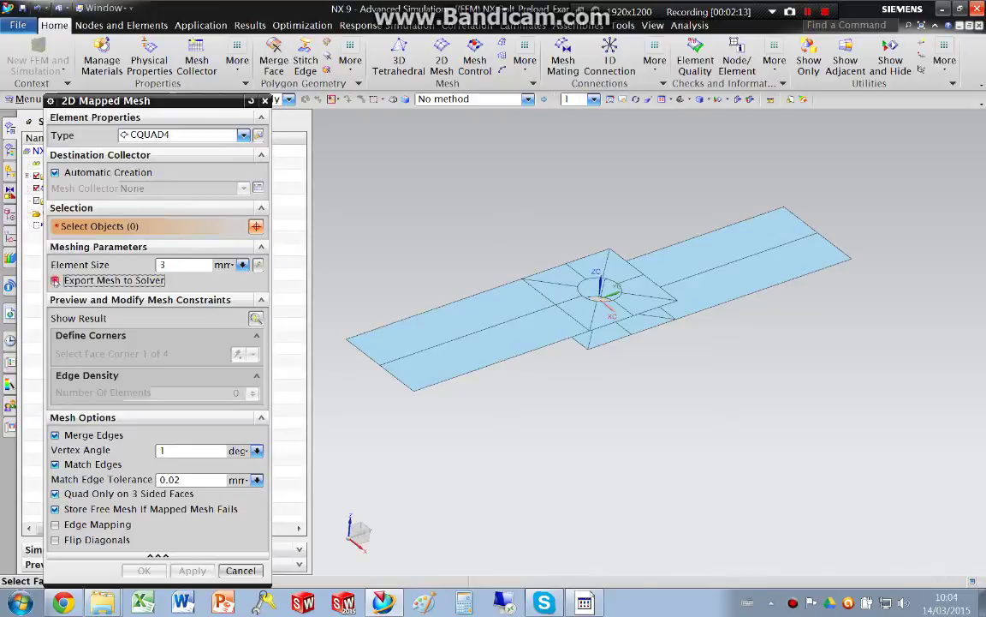
left_click(167, 266)
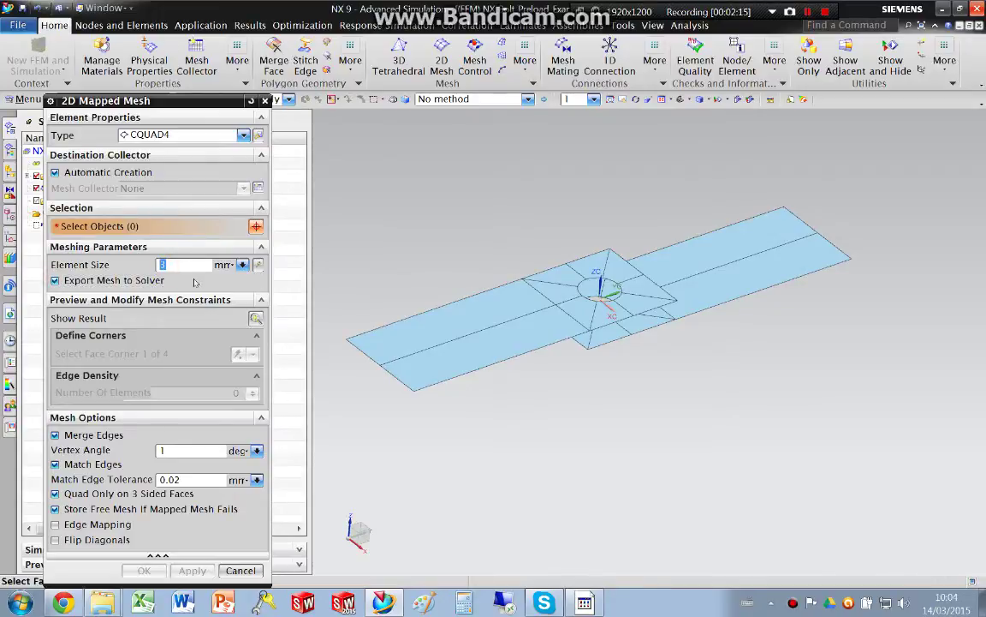
left_click(570, 284)
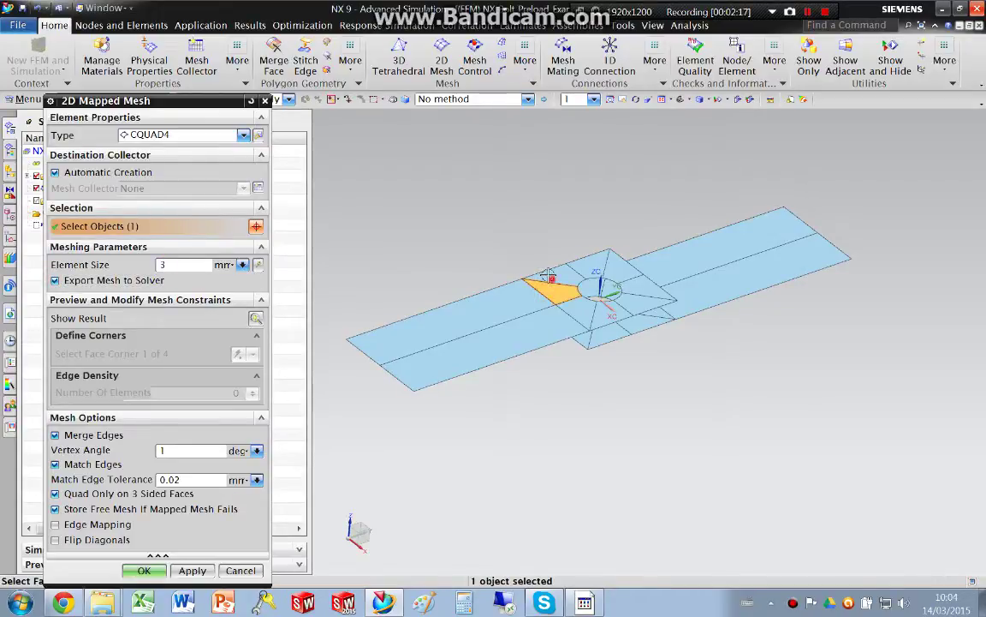
left_click(647, 282)
left_click(638, 304)
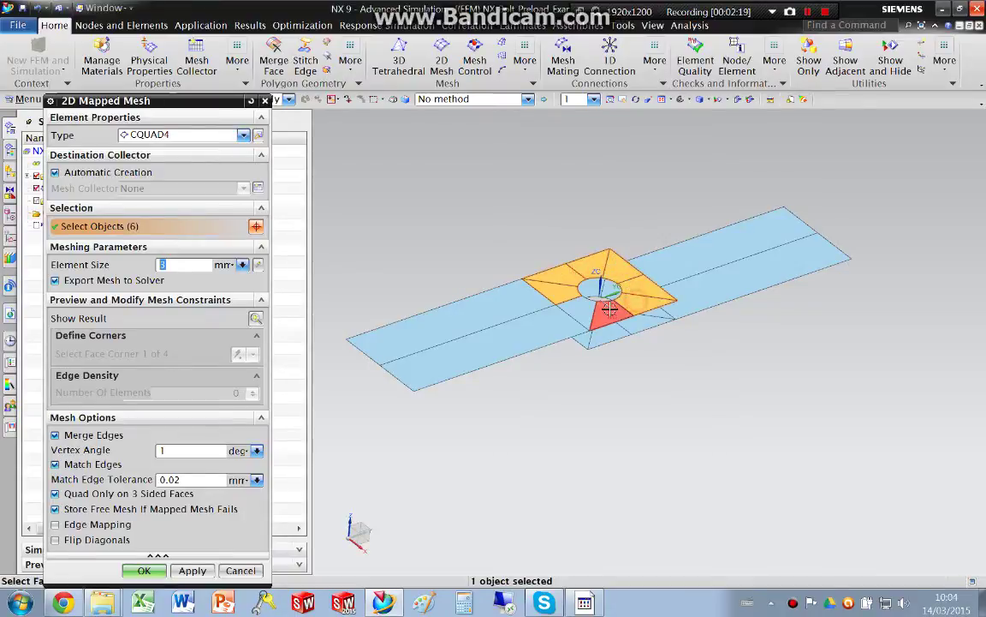
left_click(604, 317)
left_click(569, 302)
left_click(480, 306)
left_click(511, 307)
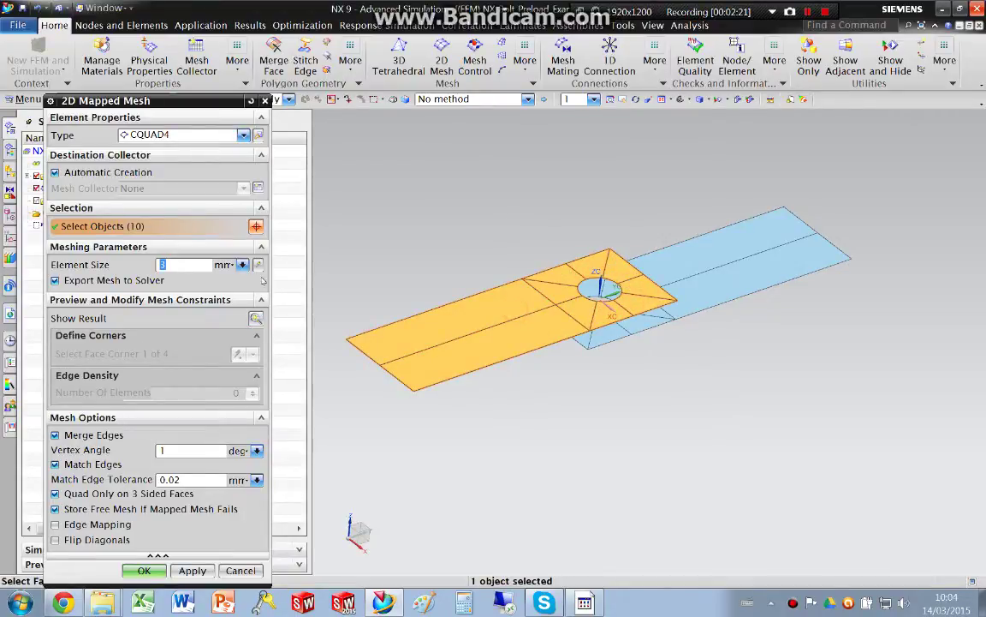
type("5")
left_click(255, 318)
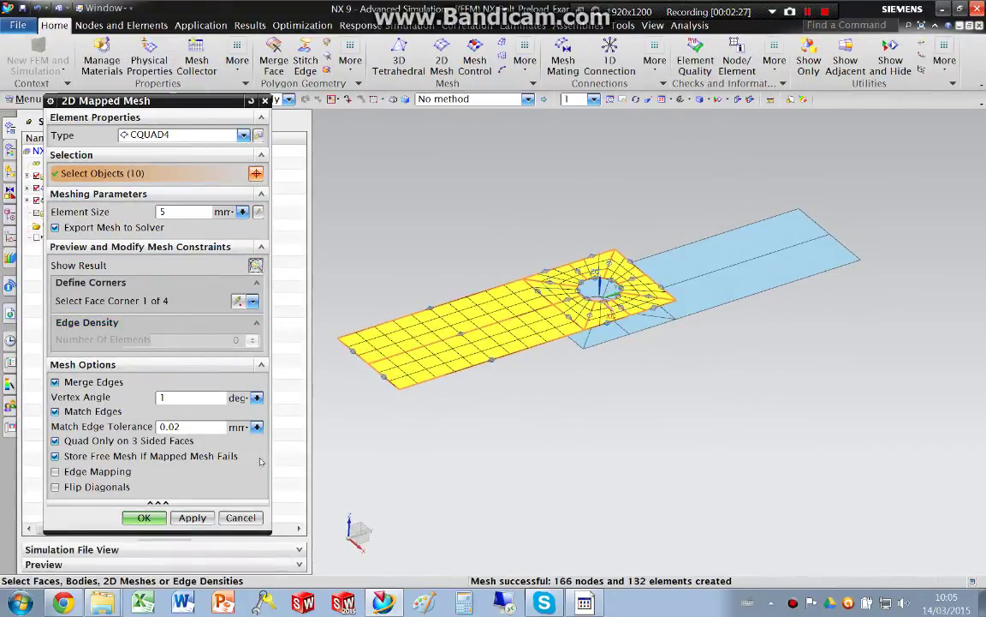
left_click(205, 515)
Step: Mesh the second plate's faces around and right of the hole into the ThinShell(1) collector
middle_click_drag(656, 328, 586, 256)
left_click(585, 255)
left_click(552, 274)
left_click(544, 312)
left_click(578, 347)
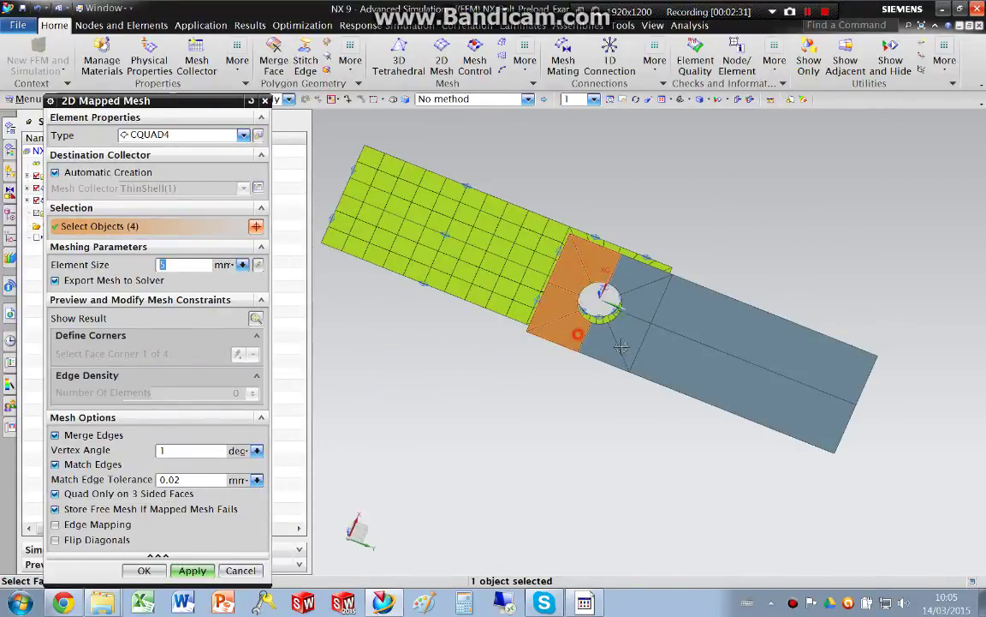
left_click(613, 342)
left_click(638, 342)
left_click(655, 287)
left_click(634, 261)
left_click(745, 321)
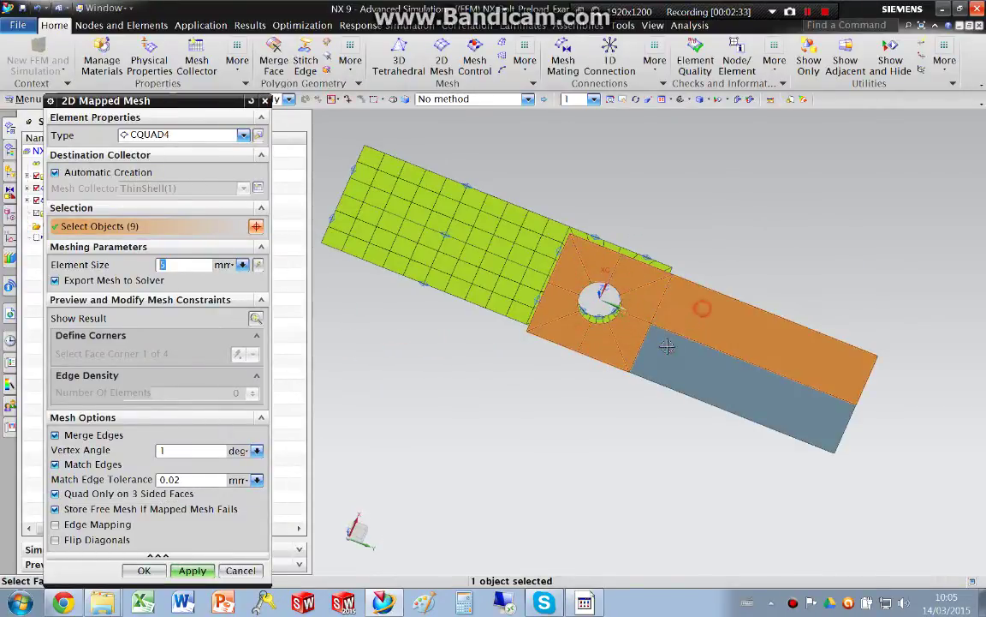
left_click(737, 390)
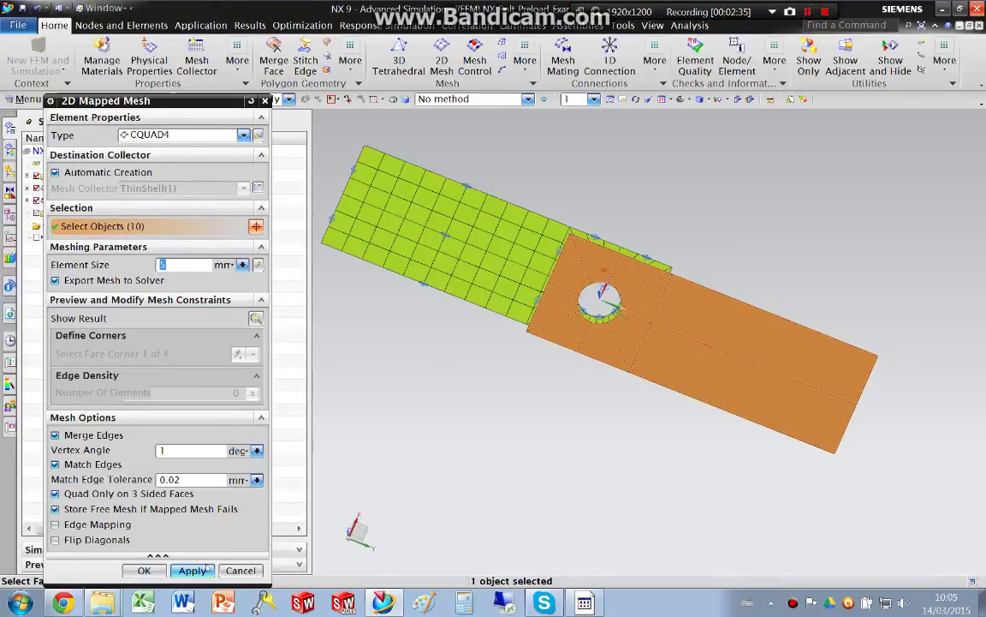
left_click(121, 172)
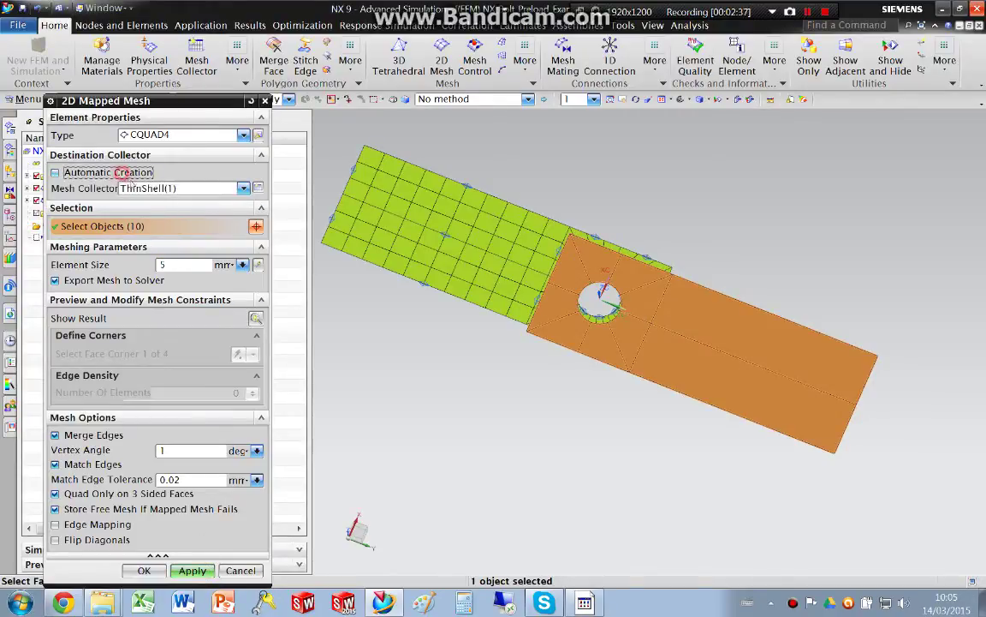
left_click(193, 571)
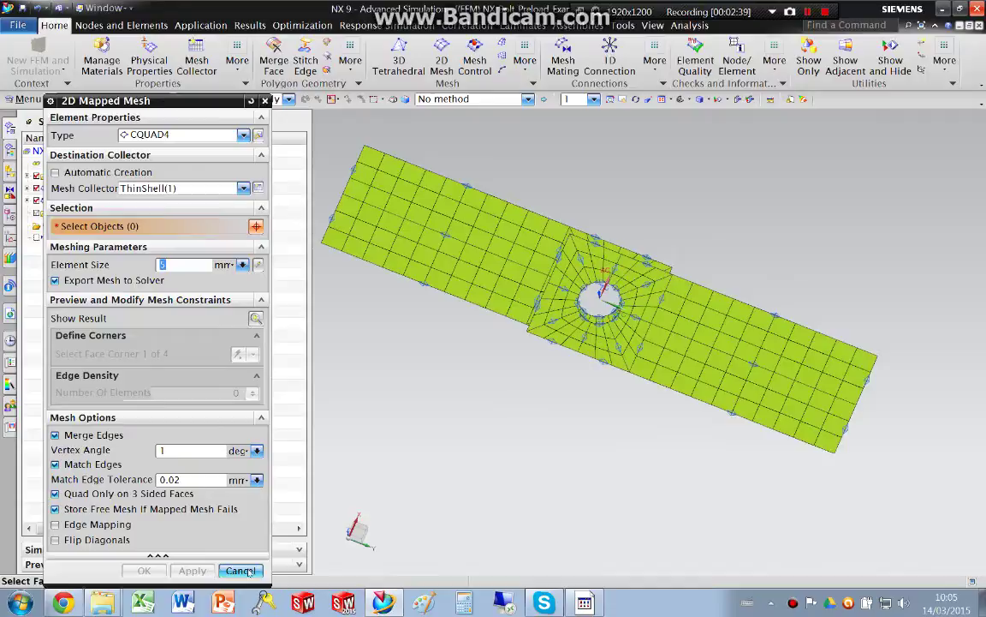
left_click(240, 571)
middle_click_drag(617, 445, 628, 378)
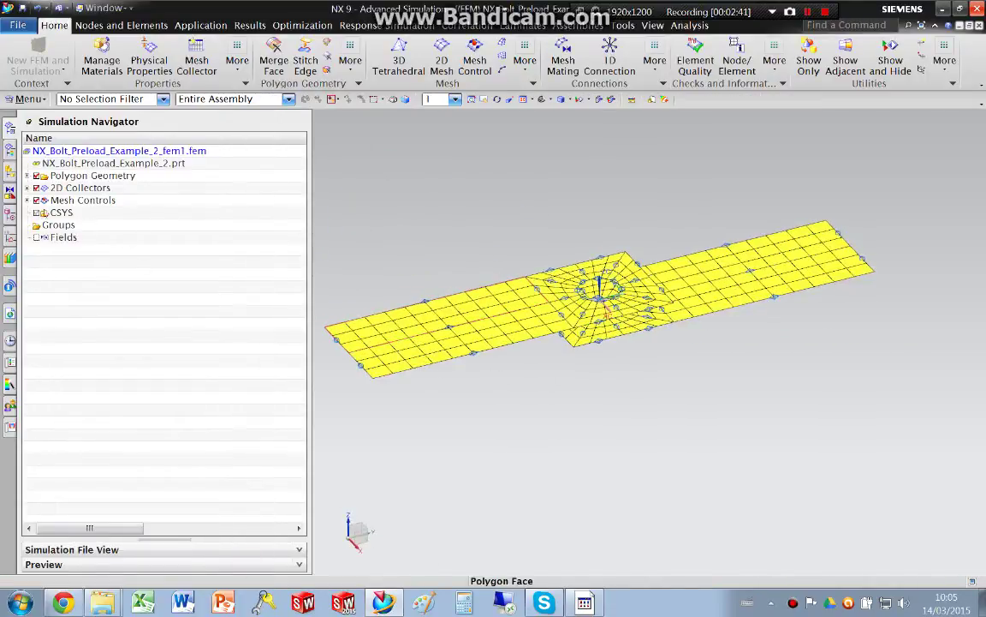
Step: Hide the mesh-control markers and expand ThinShell(1) to show its two mapped meshes
left_click(36, 200)
left_click(28, 187)
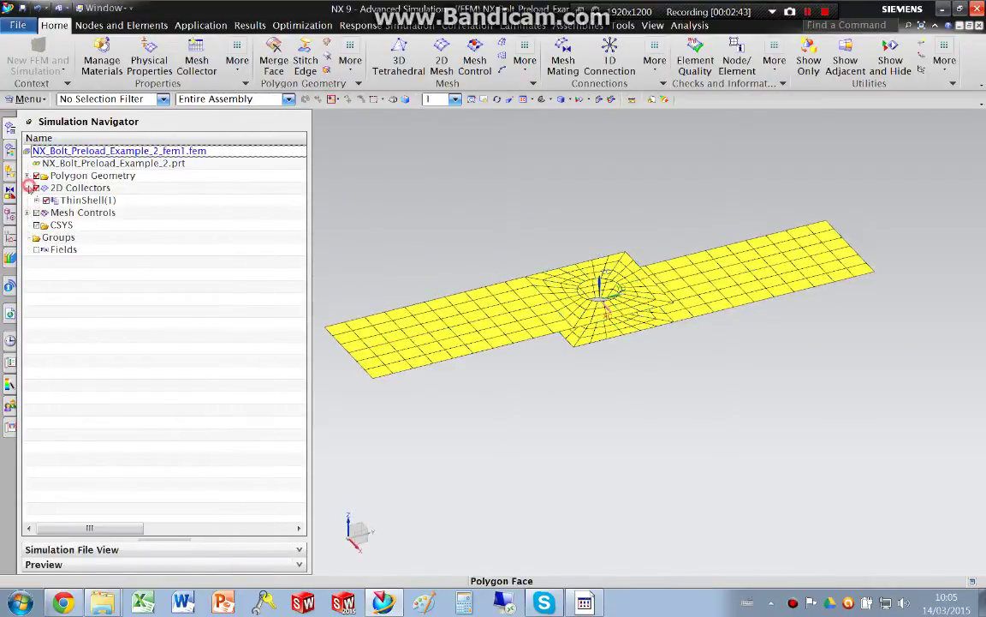
left_click(131, 56)
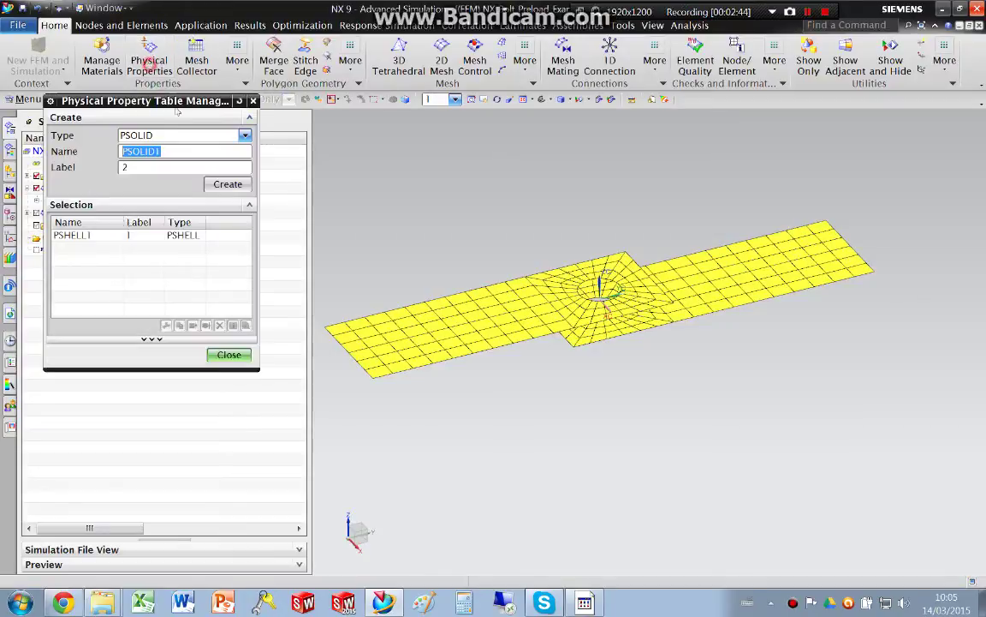
left_click(80, 236)
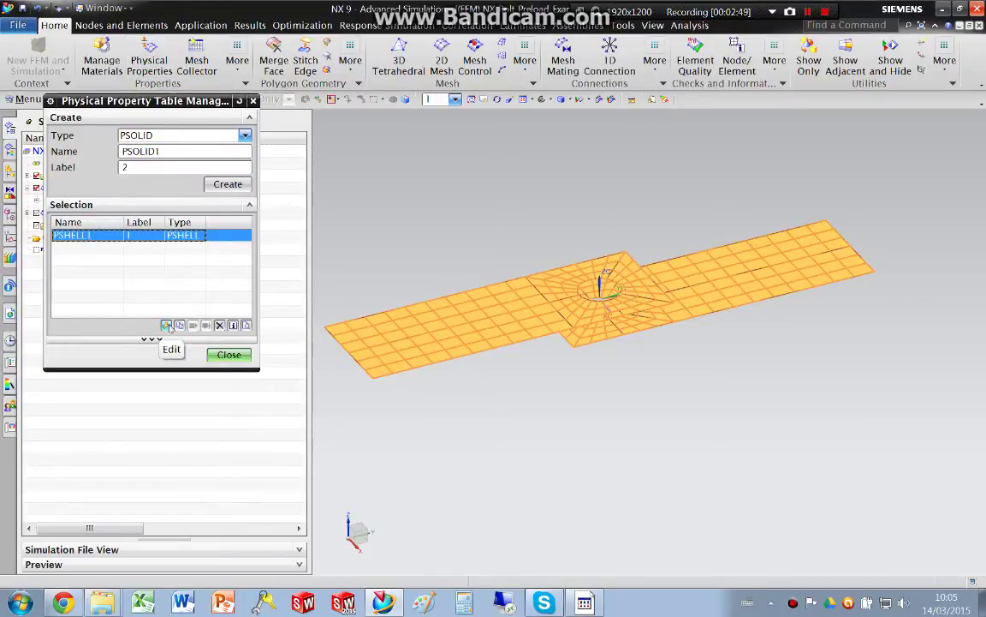
left_click(228, 355)
right_click(89, 200)
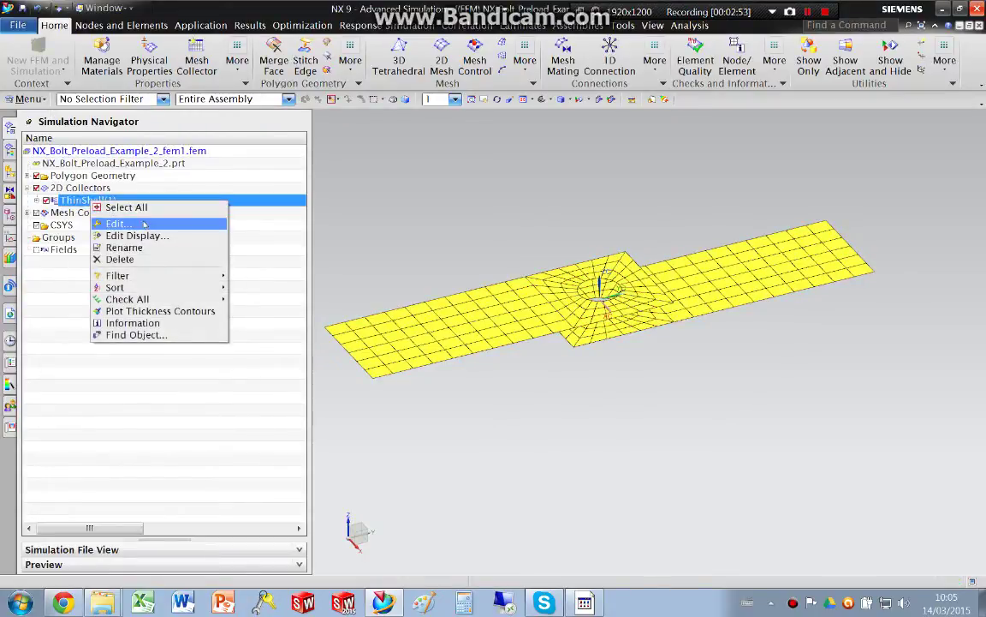
left_click(41, 201)
right_click(99, 212)
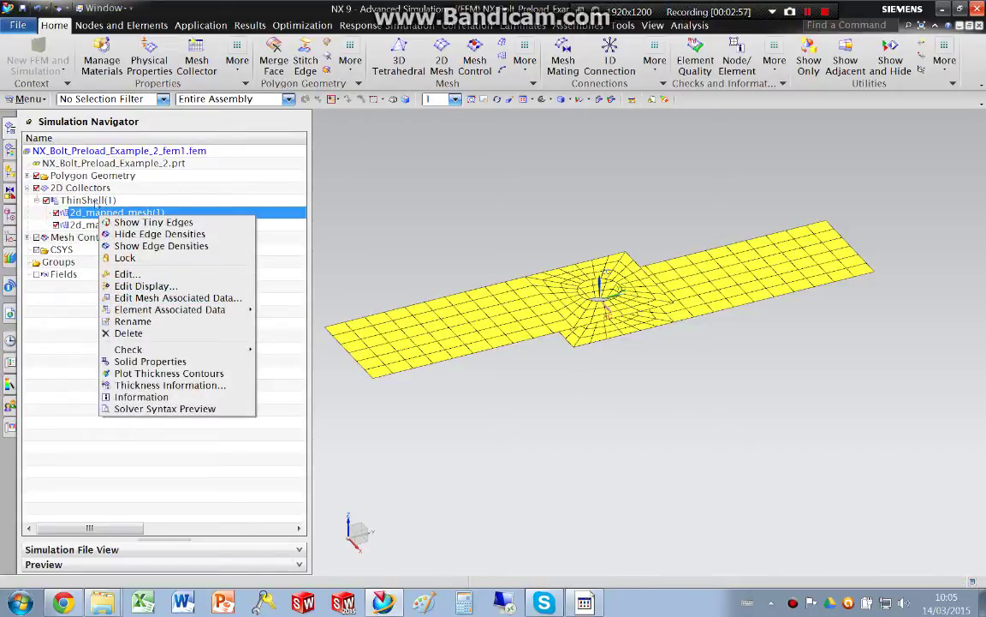
Step: Set library Steel as Material 1 of the PSHELL1 shell property
left_click(149, 61)
left_click(77, 236)
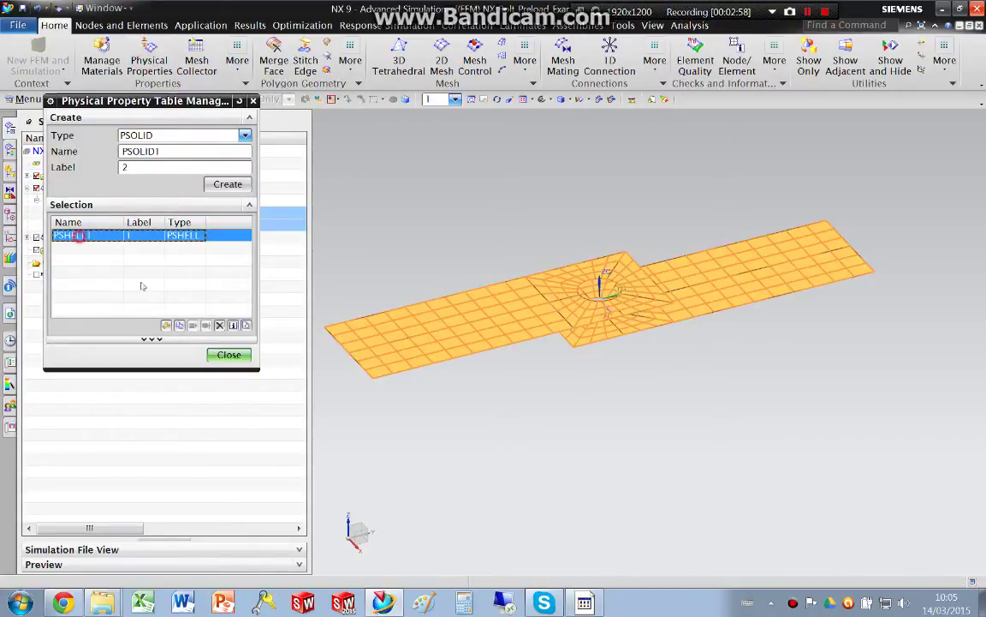
left_click(166, 325)
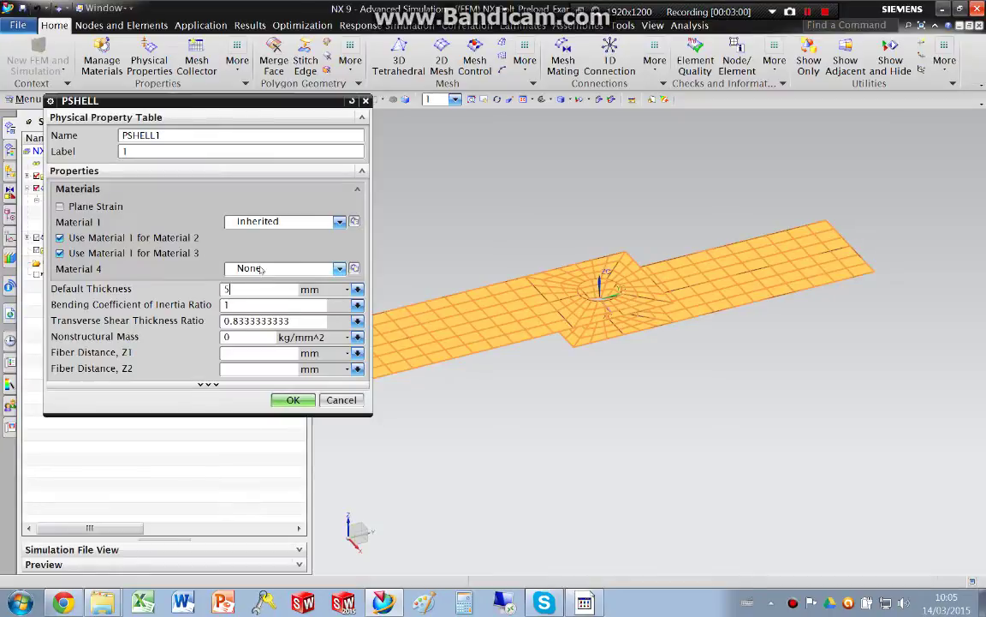
left_click(355, 222)
scroll(317, 206, "down", 15)
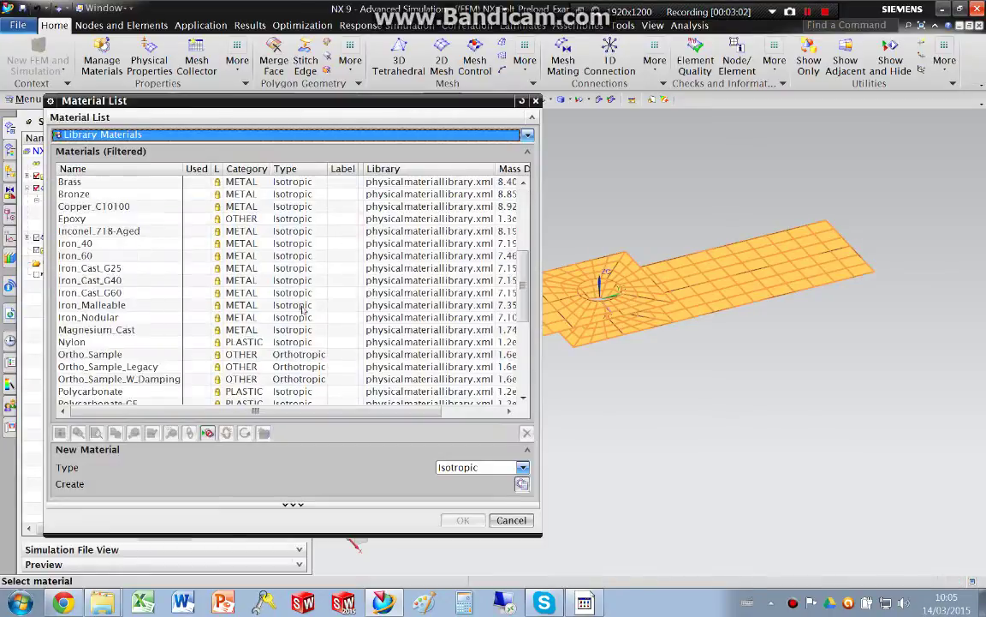
left_click(86, 330)
left_click(76, 317)
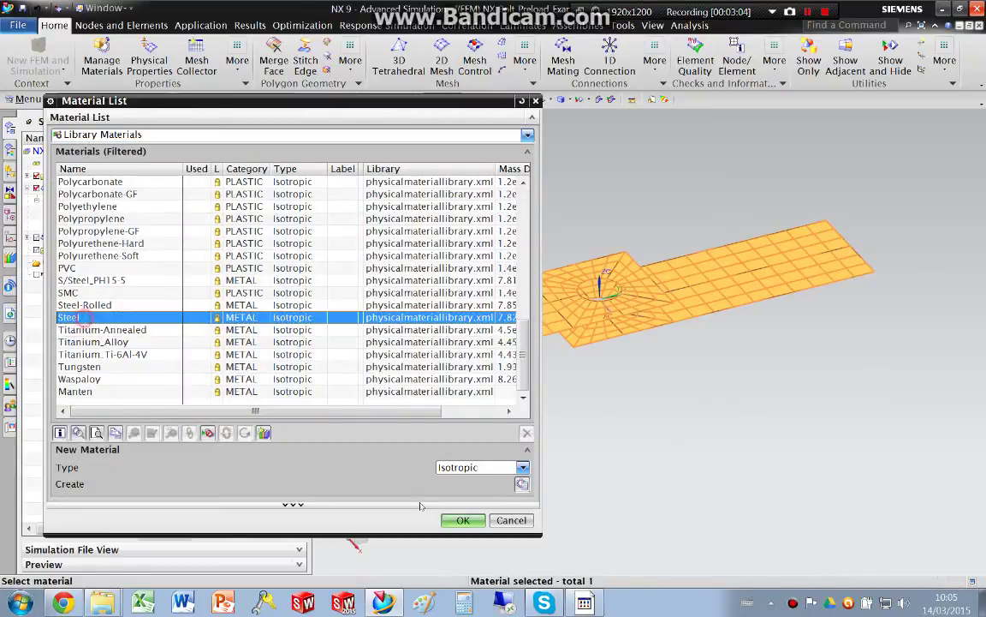
left_click(462, 520)
left_click(293, 400)
middle_click_drag(506, 379, 515, 418)
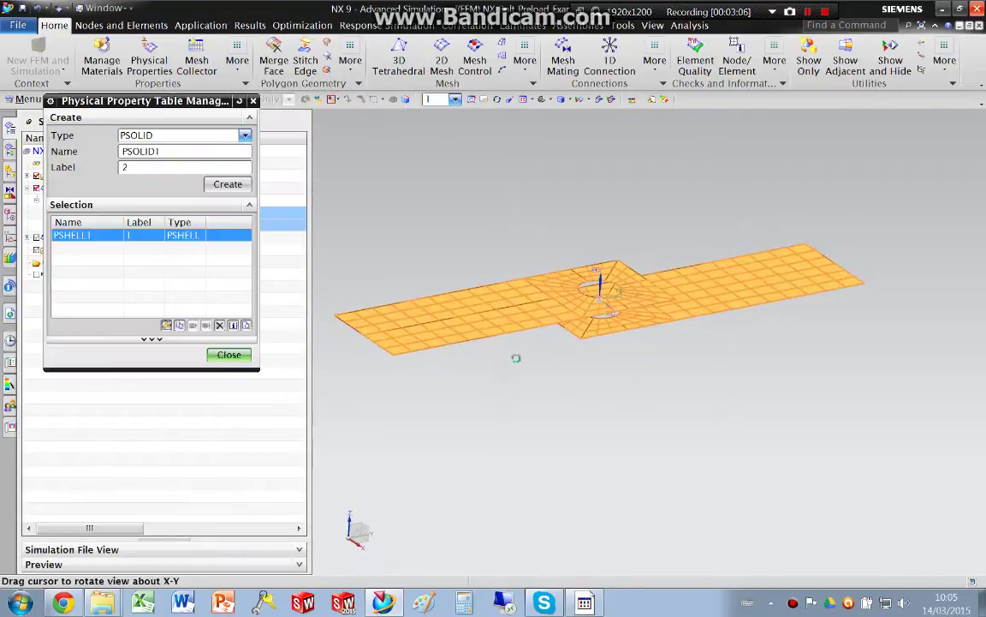
left_click(229, 352)
Step: Hide the work coordinate system triad and rotate the view to show both holes
scroll(589, 272, "up", 6)
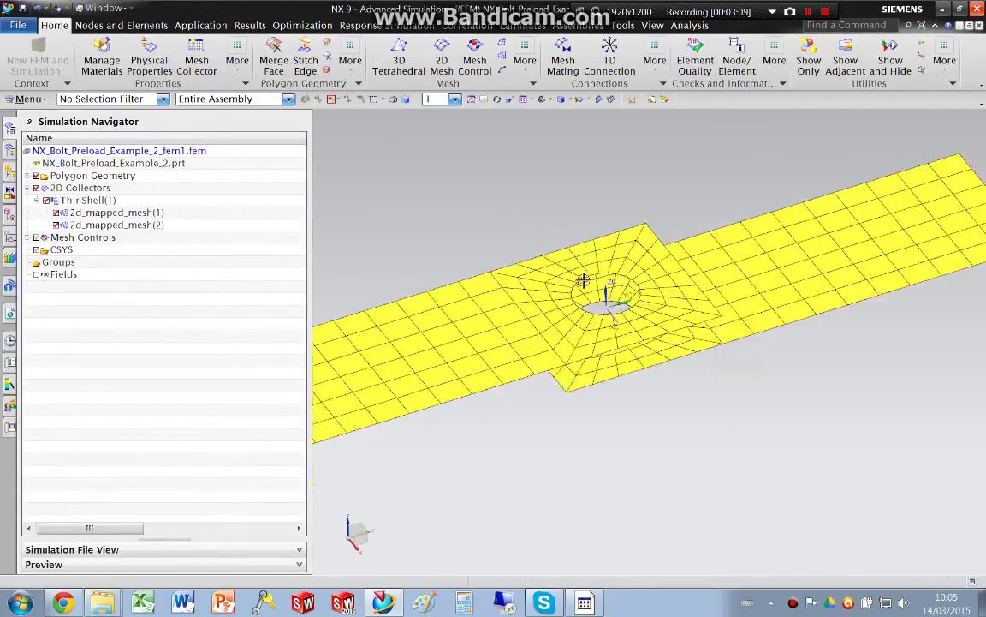
left_click(622, 25)
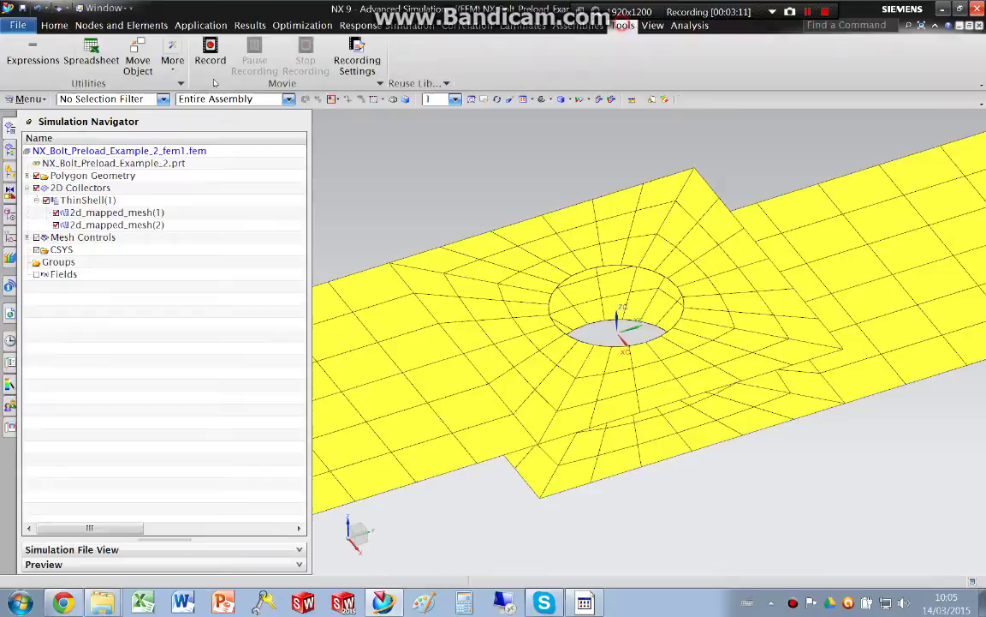
left_click(173, 60)
left_click(330, 142)
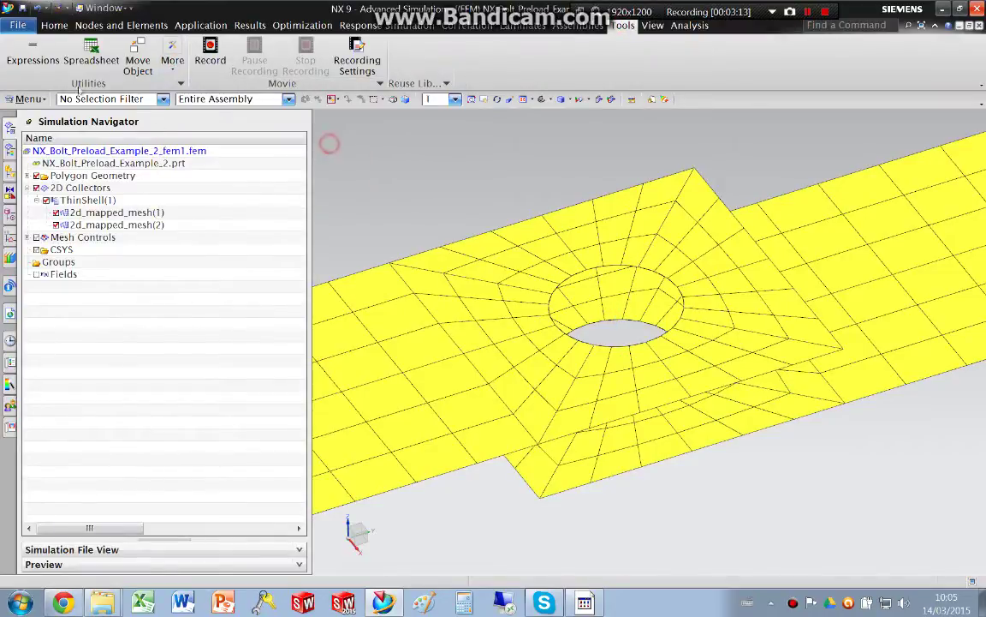
left_click(54, 25)
middle_click_drag(369, 124, 529, 214)
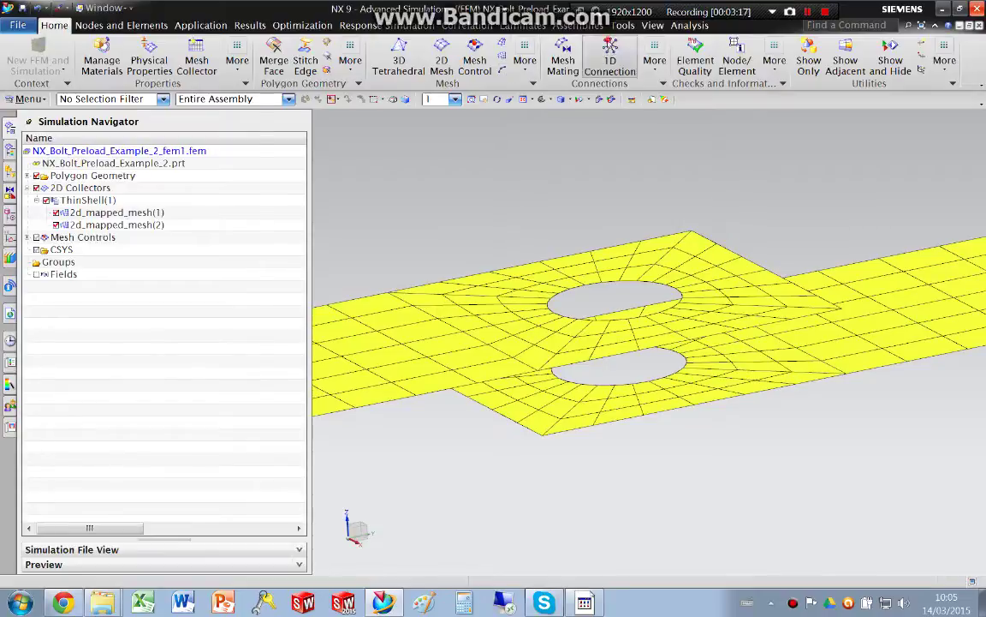
Step: Start a 1D connection with RBE2 elements using the Point to Edge method
left_click(610, 57)
left_click(227, 268)
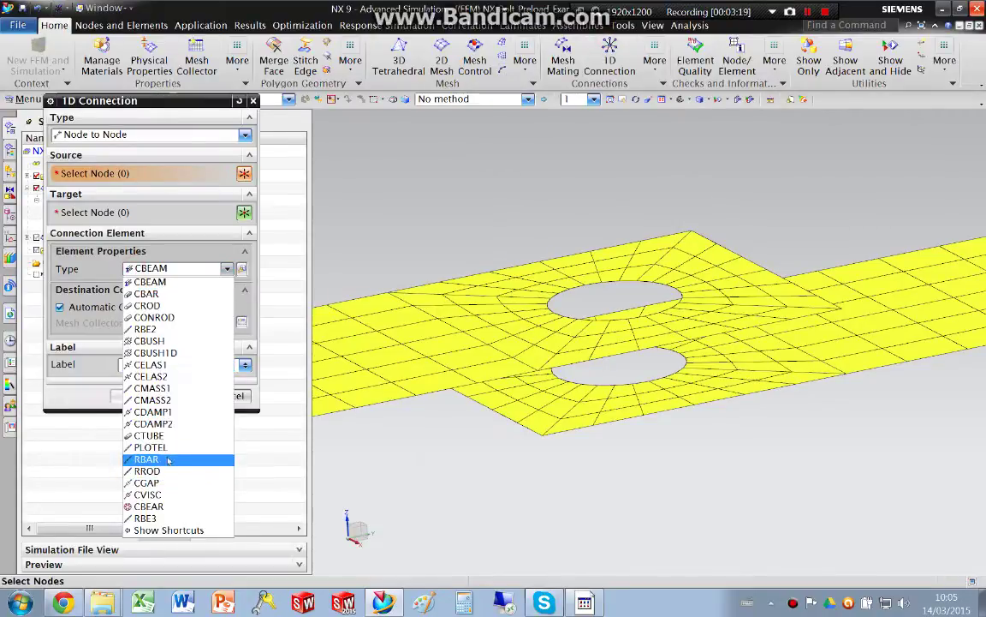
left_click(168, 329)
left_click(107, 134)
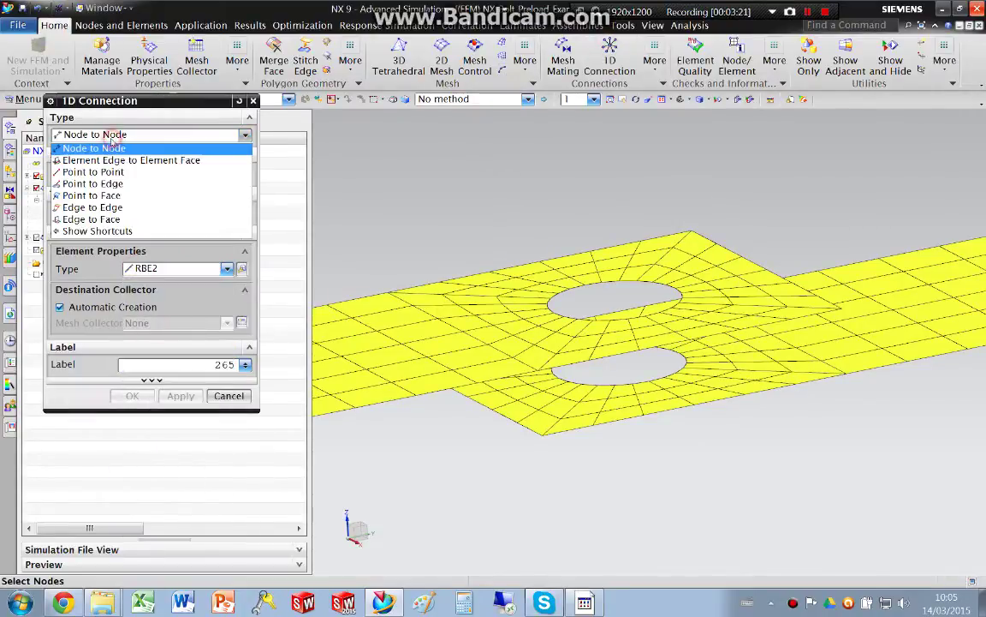
left_click(92, 184)
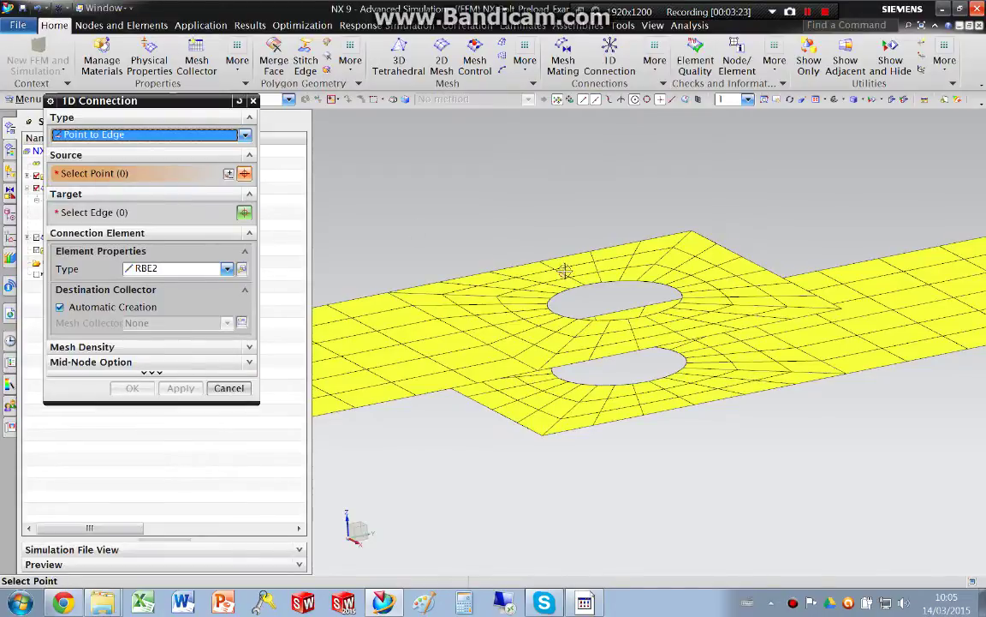
Step: Create an RBE2 spider from the upper hole's centre to its eight rim edges
middle_click_drag(514, 248, 567, 286)
scroll(583, 274, "up", 3)
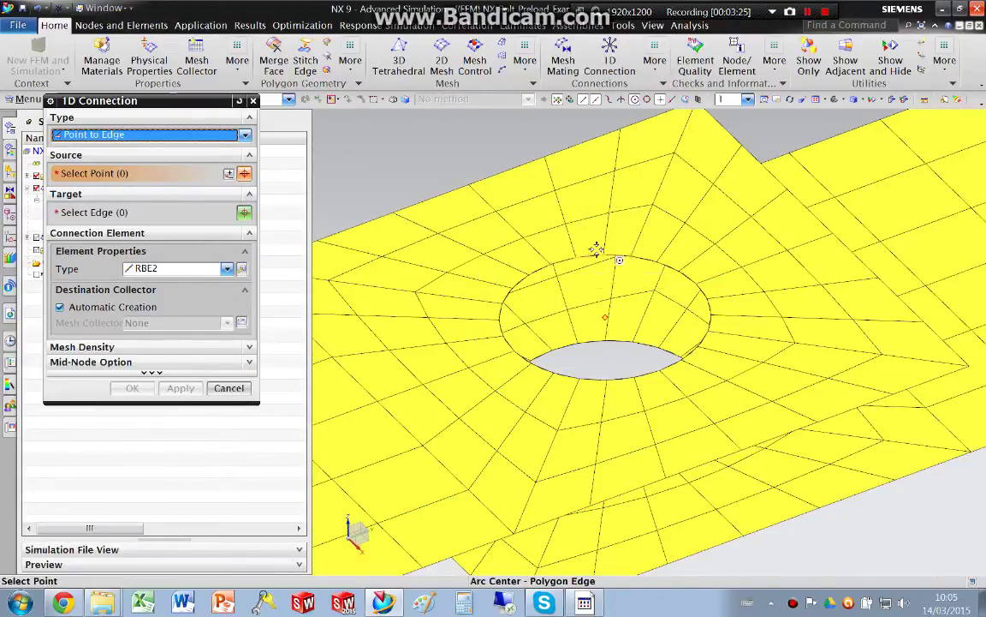
left_click(597, 249)
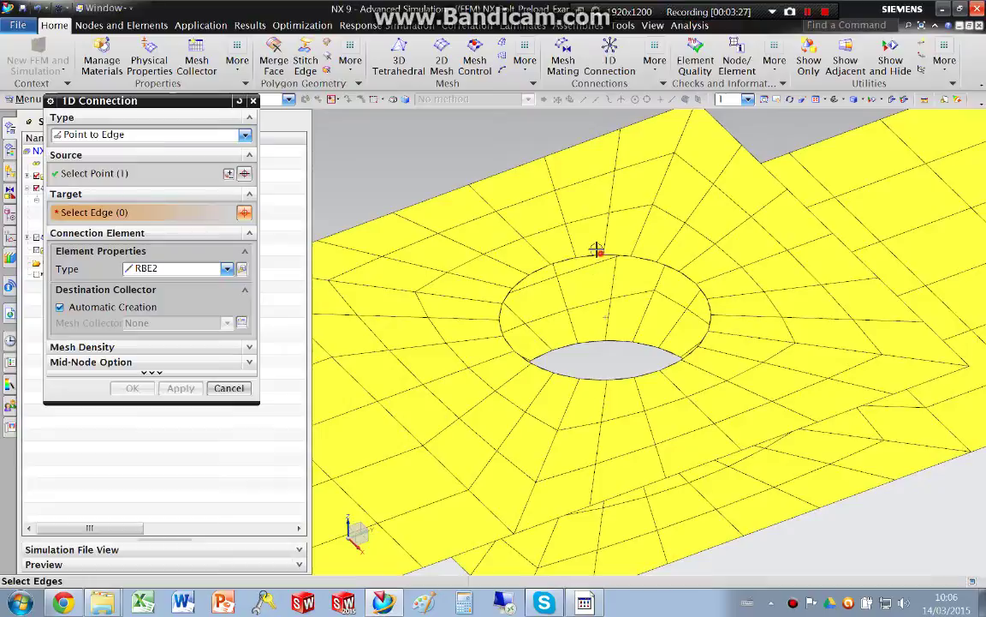
left_click(597, 246)
left_click(700, 293)
left_click(691, 343)
left_click(643, 363)
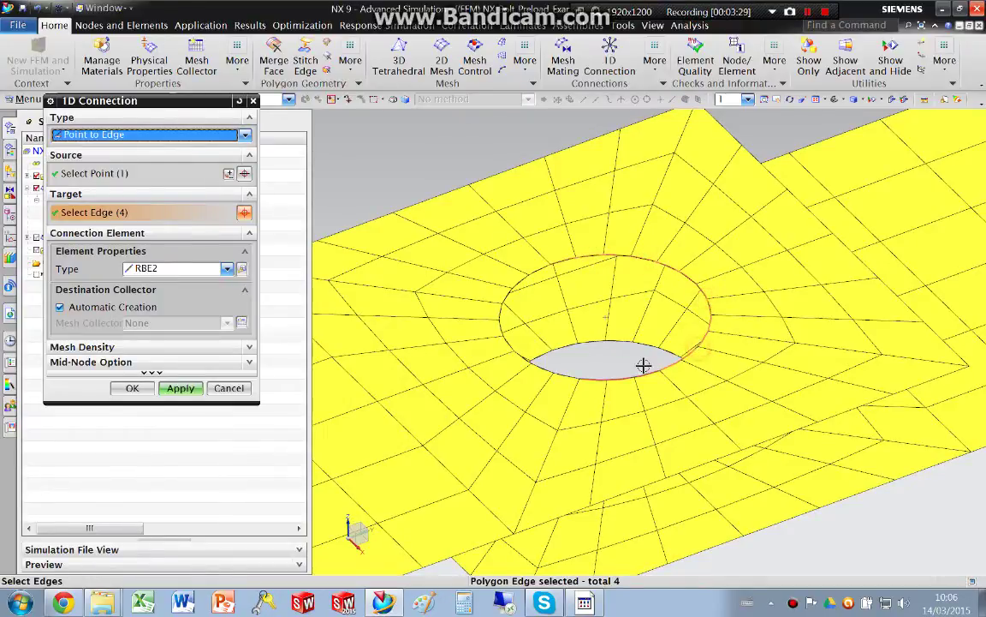
left_click(563, 363)
left_click(517, 329)
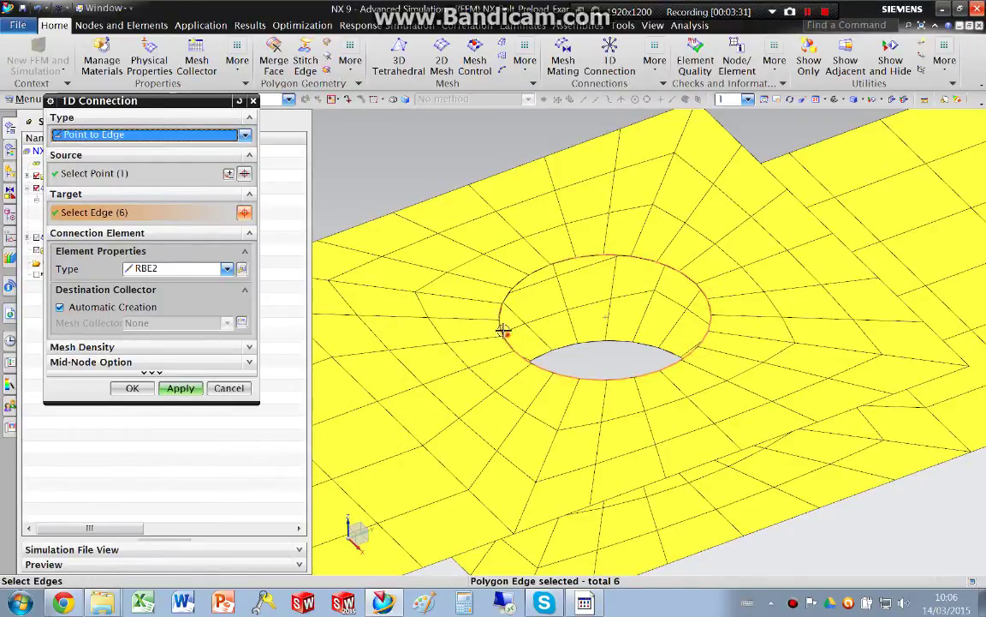
left_click(503, 329)
left_click(515, 286)
left_click(180, 388)
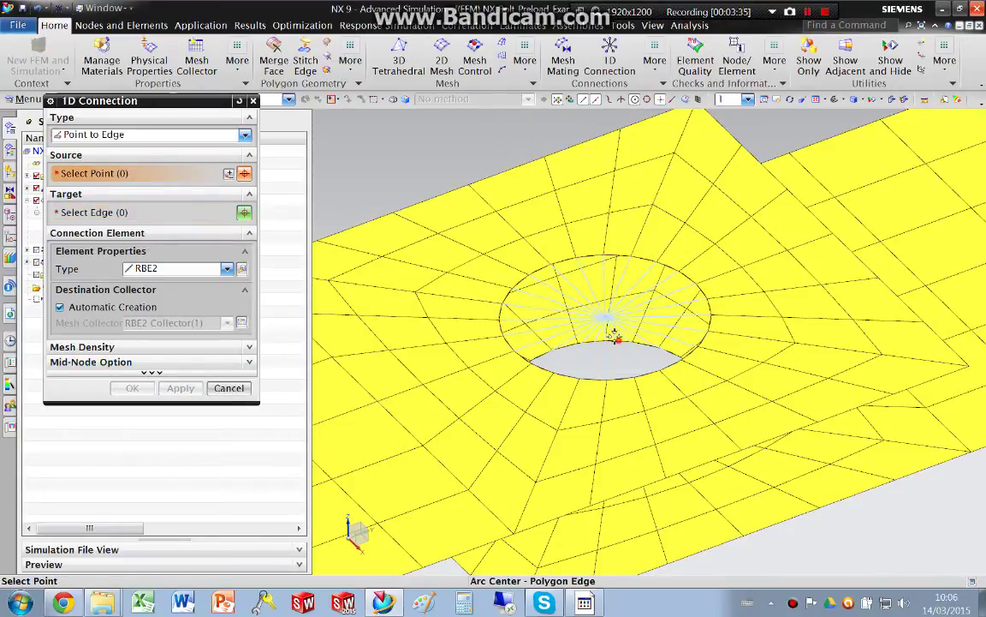
Step: Create a second RBE2 spider from the lower hole's centre to all its rim edges
left_click(601, 342)
left_click(642, 342)
left_click(617, 345)
left_click(590, 346)
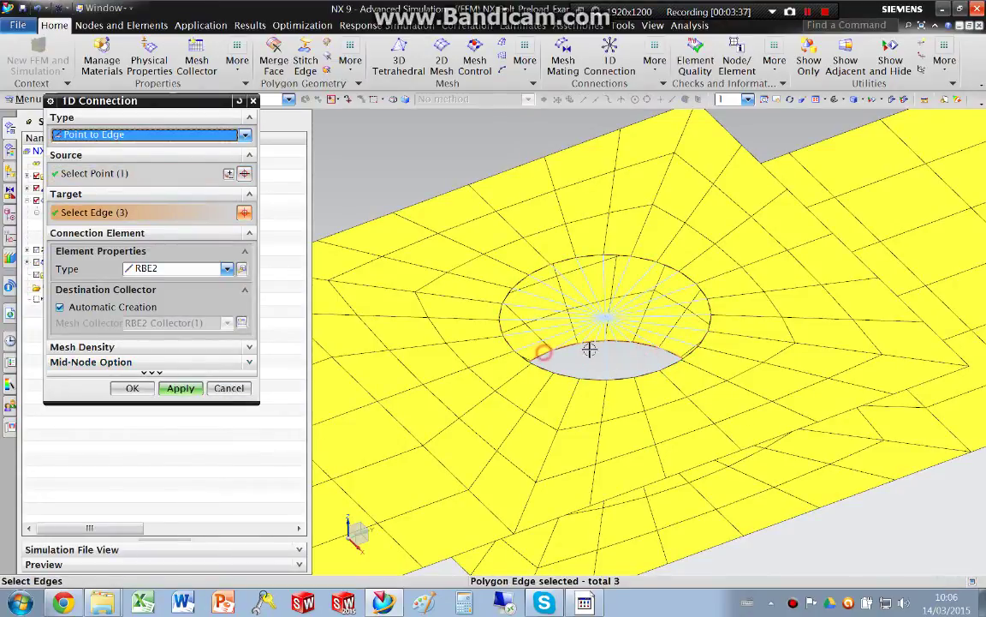
middle_click_drag(590, 346, 492, 385)
left_click(489, 390)
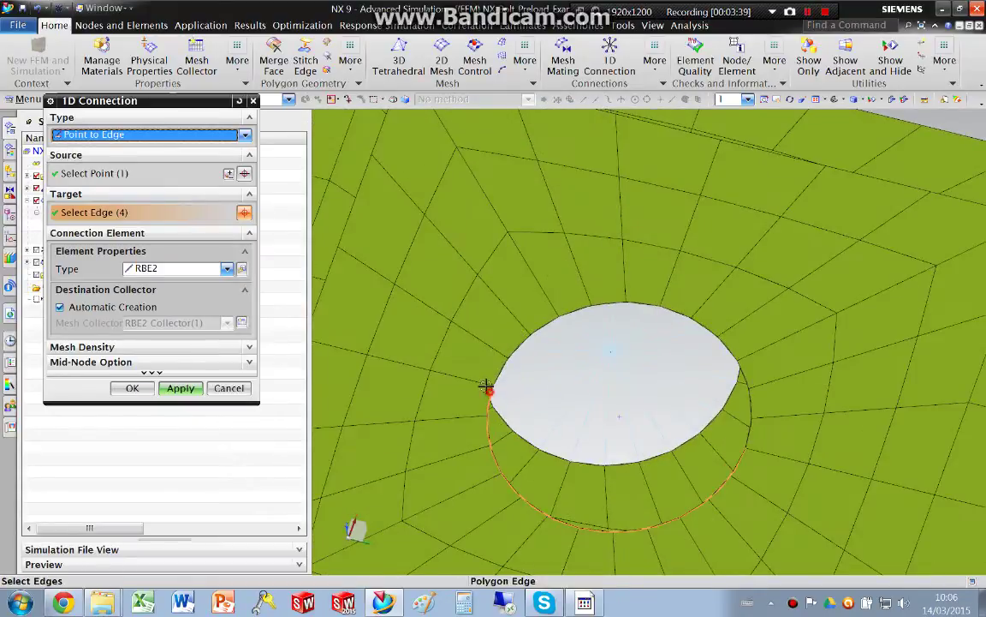
left_click(574, 310)
left_click(694, 320)
left_click(729, 363)
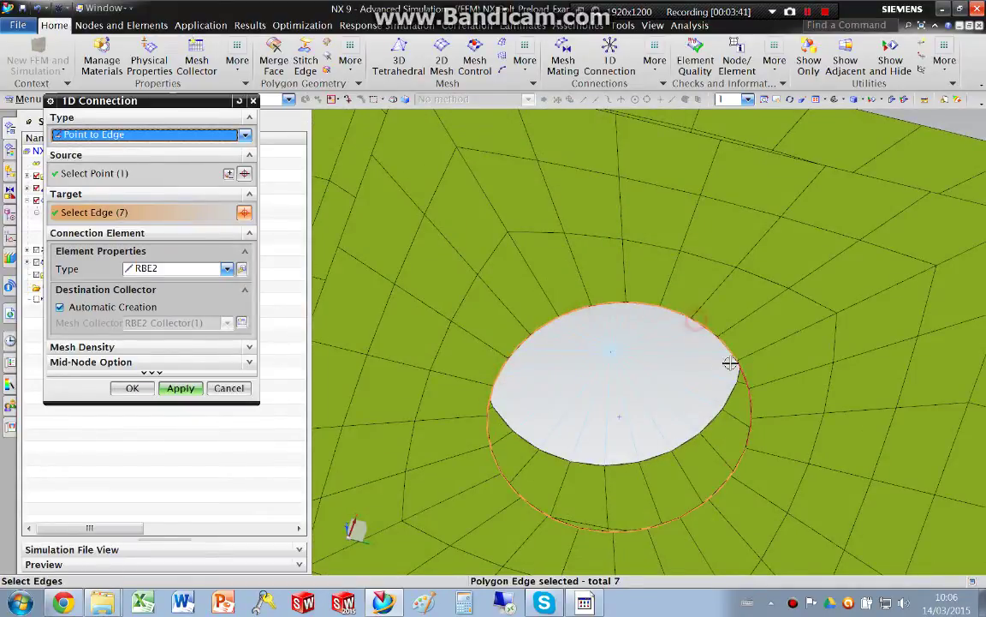
left_click(181, 388)
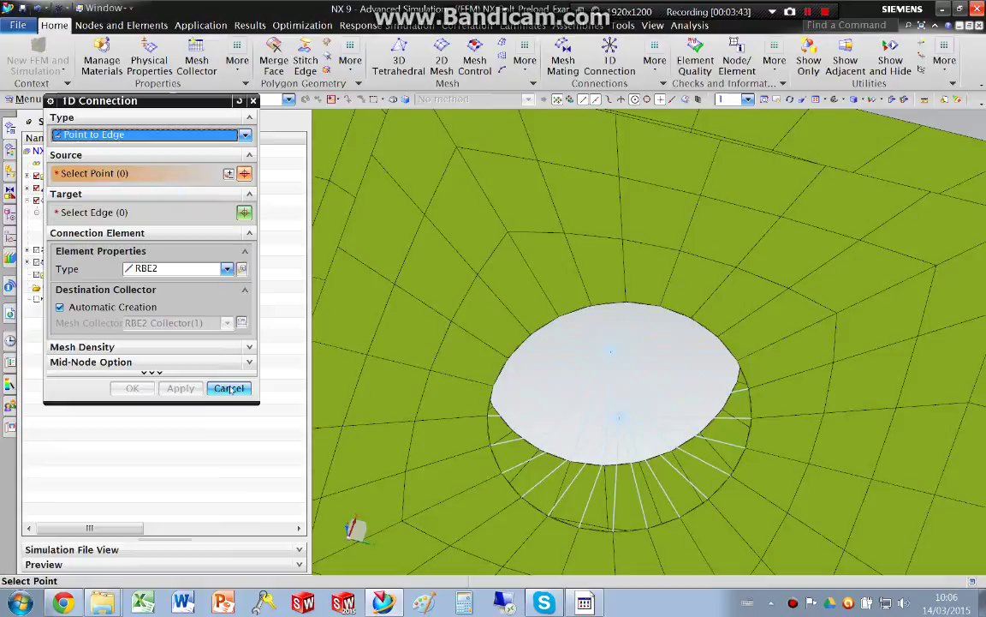
Step: Connect the two spider centre nodes with a node-to-node CBEAM element
left_click(240, 135)
left_click(88, 148)
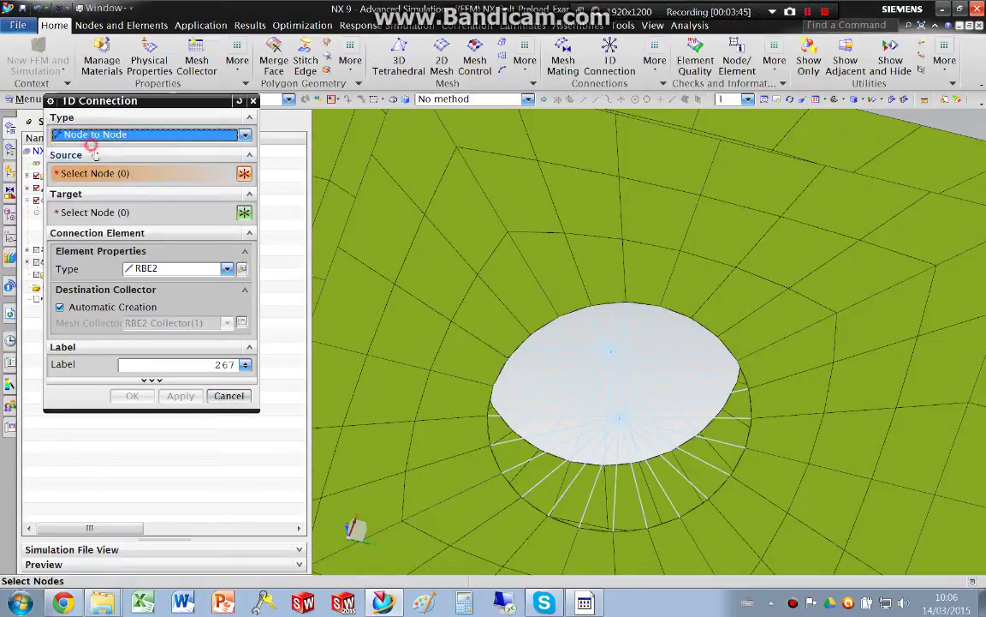
left_click(145, 251)
left_click(144, 250)
left_click(156, 268)
left_click(150, 282)
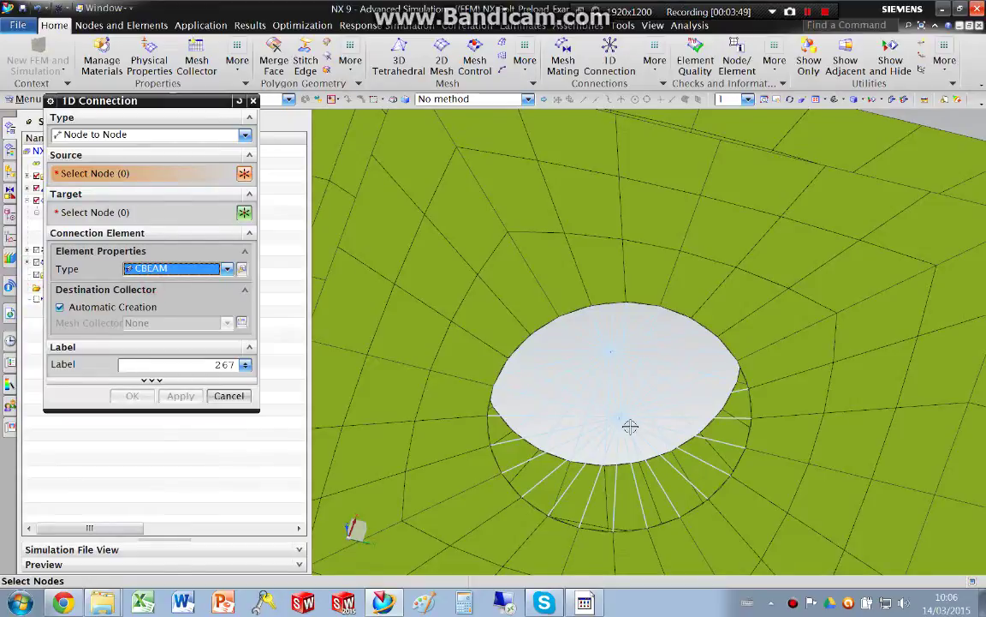
scroll(603, 401, "up", 3)
left_click(598, 400)
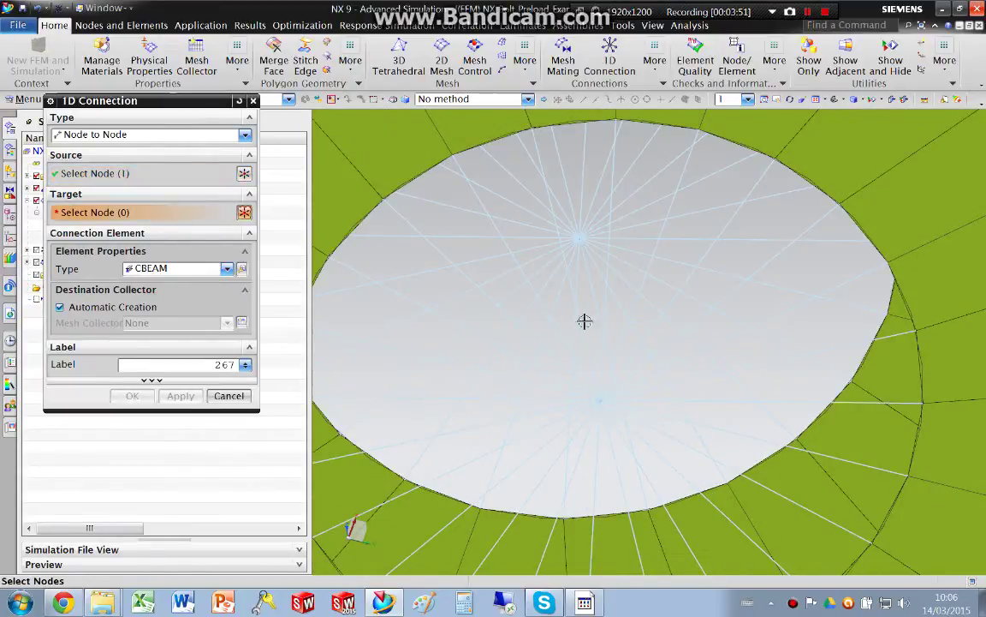
left_click(574, 236)
middle_click(412, 387)
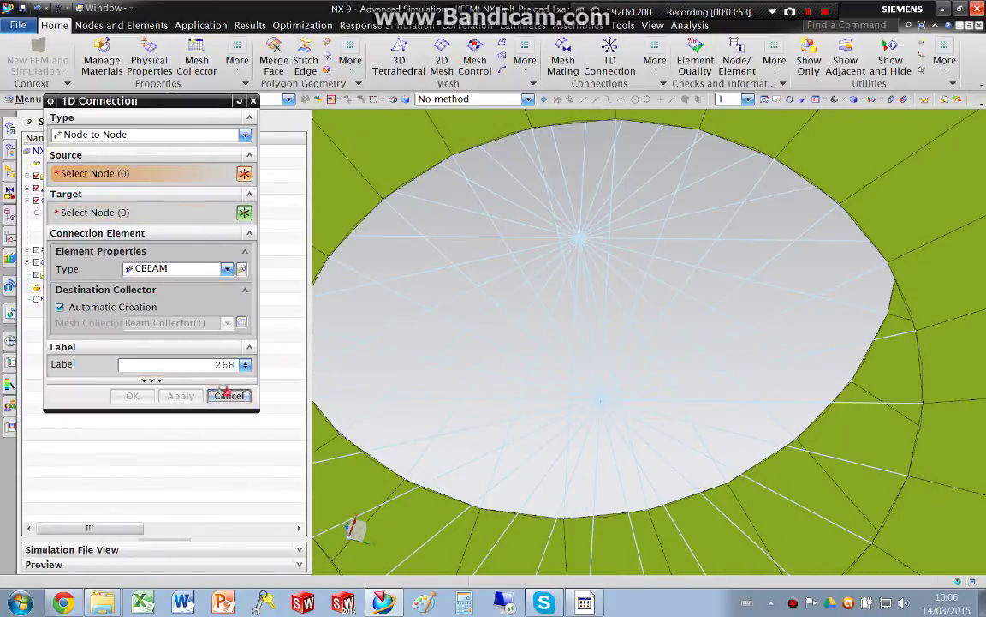
left_click(229, 395)
Step: Hide the ThinShell plate meshes and Polygon Geometry, and expand the 1D collectors
middle_click_drag(589, 319, 582, 357)
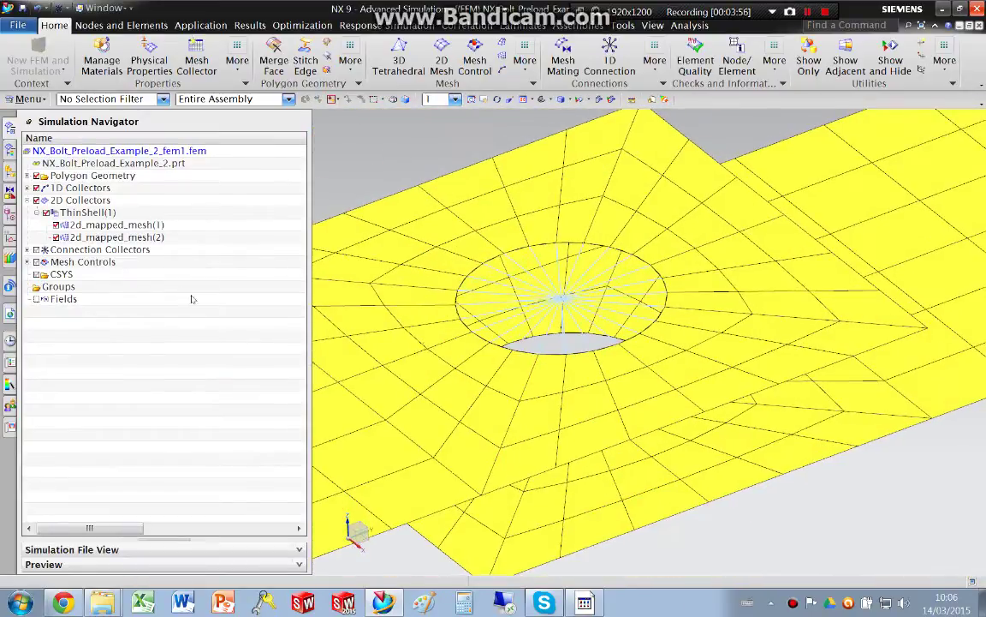
left_click(46, 212)
left_click(37, 175)
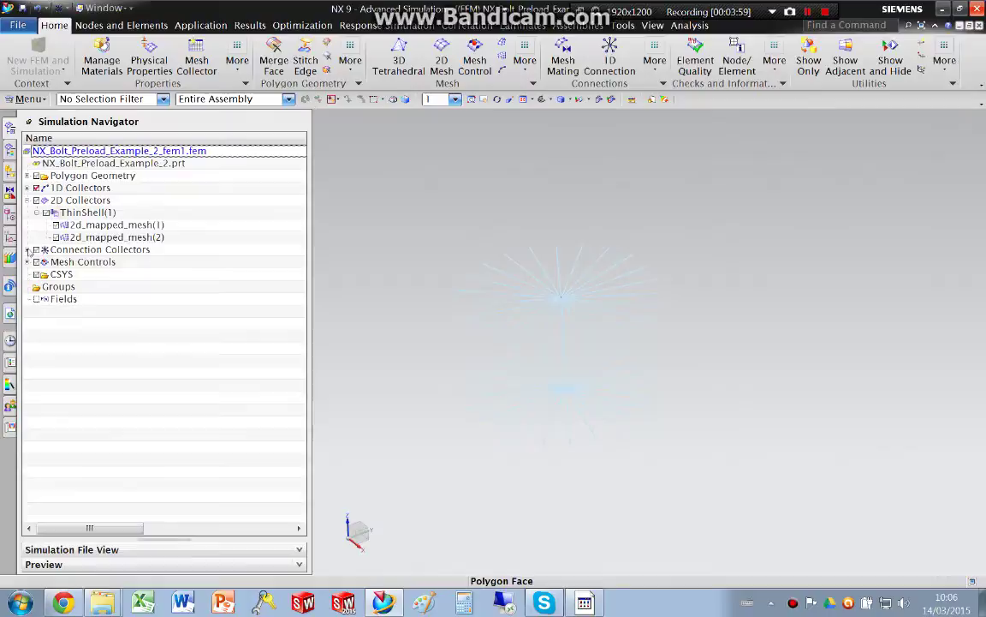
left_click(27, 188)
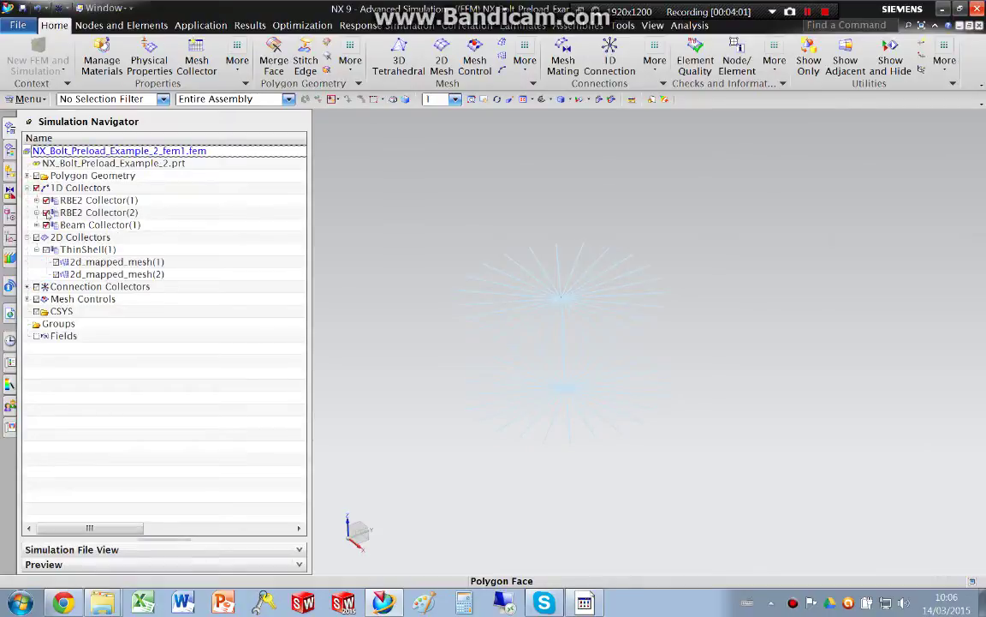
Step: Delete RBE2 Collector(2) from the Simulation Navigator
left_click(37, 213)
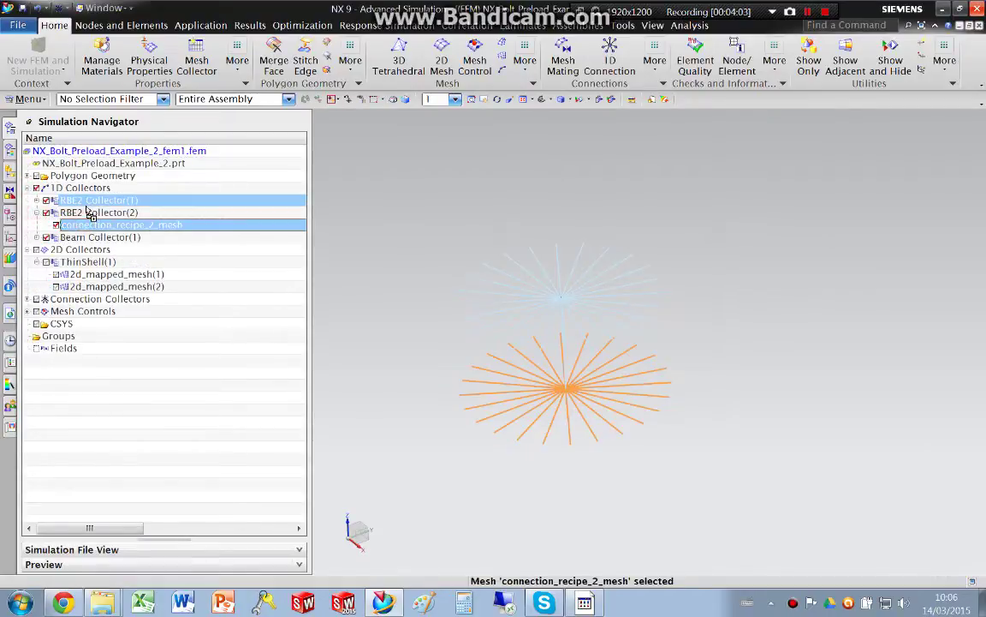
left_click(37, 212)
right_click(81, 214)
left_click(109, 273)
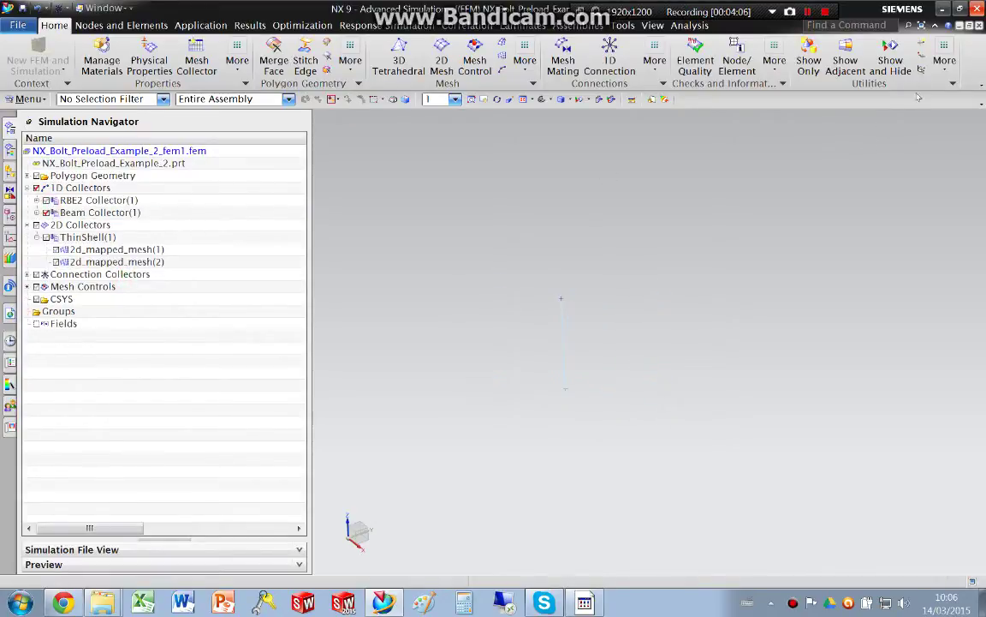
Step: Hide all datums in the display
left_click(892, 60)
left_click(193, 181)
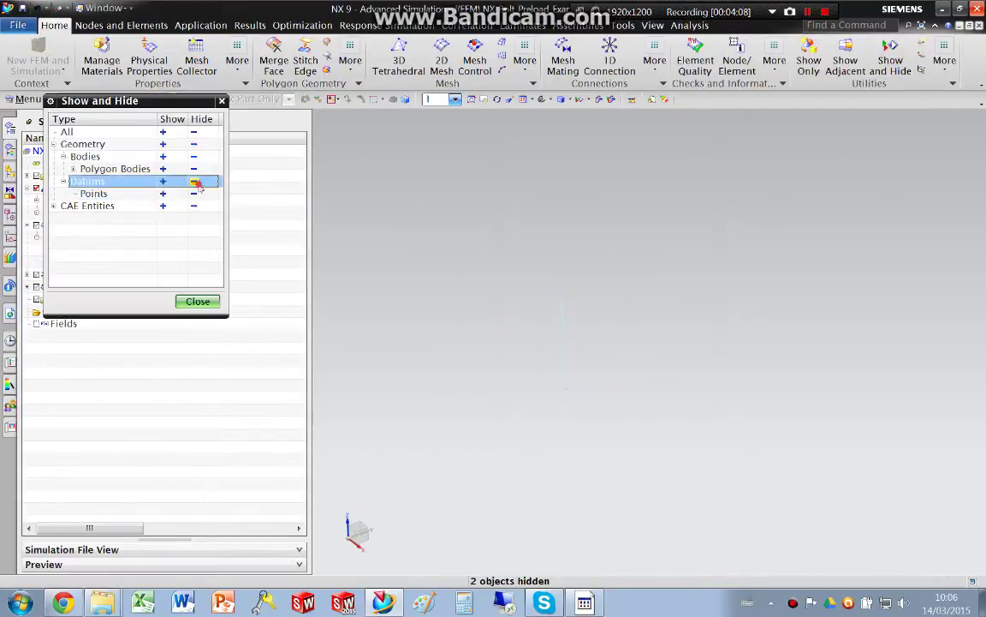
left_click(197, 302)
Step: Create a ROD beam section named '10mm' with DIM1 5 mm
left_click(525, 60)
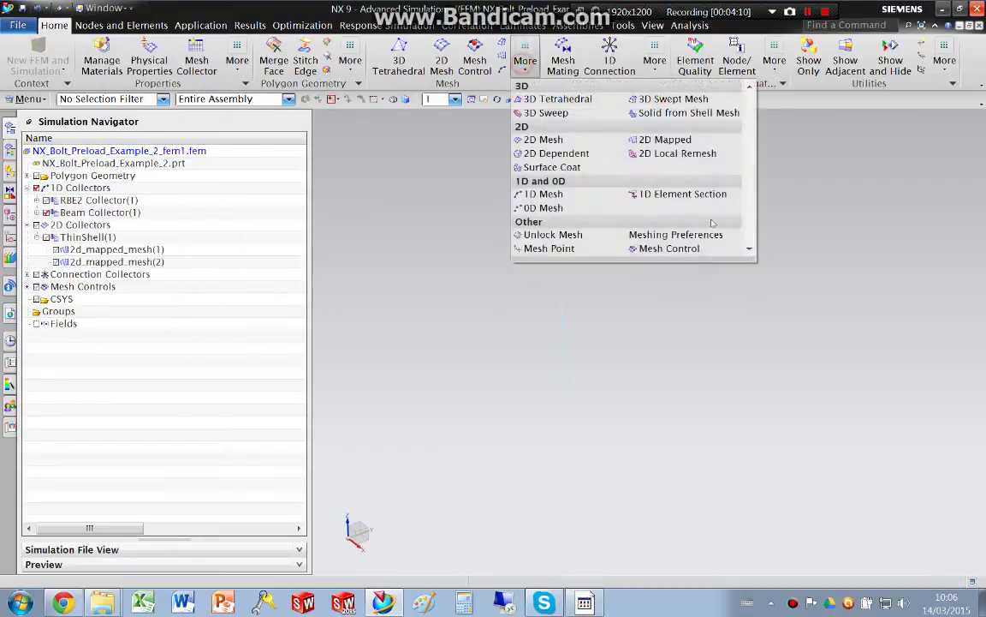
left_click(655, 197)
left_click(56, 246)
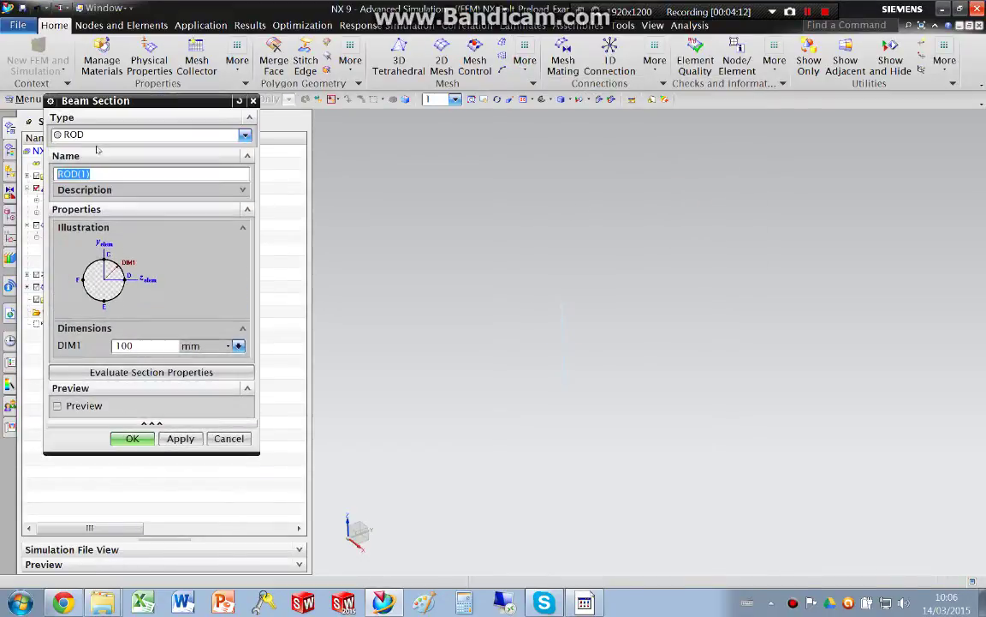
type("10mm")
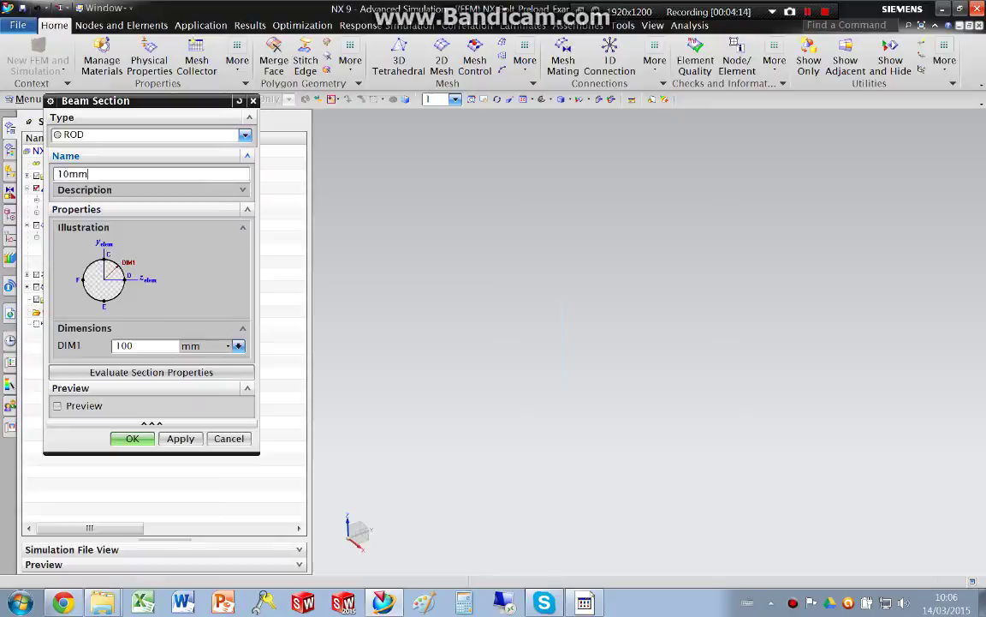
left_click(133, 438)
left_click(220, 334)
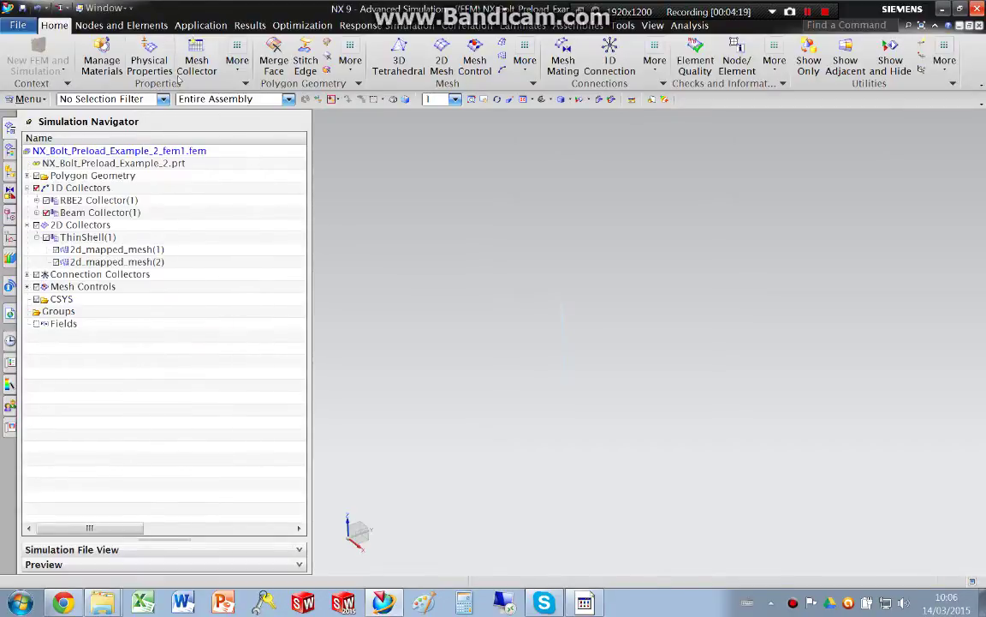
Step: Edit PBEAM1 to use the 10mm fore section, constant section type, and Steel material
left_click(154, 66)
left_click(69, 248)
left_click(166, 326)
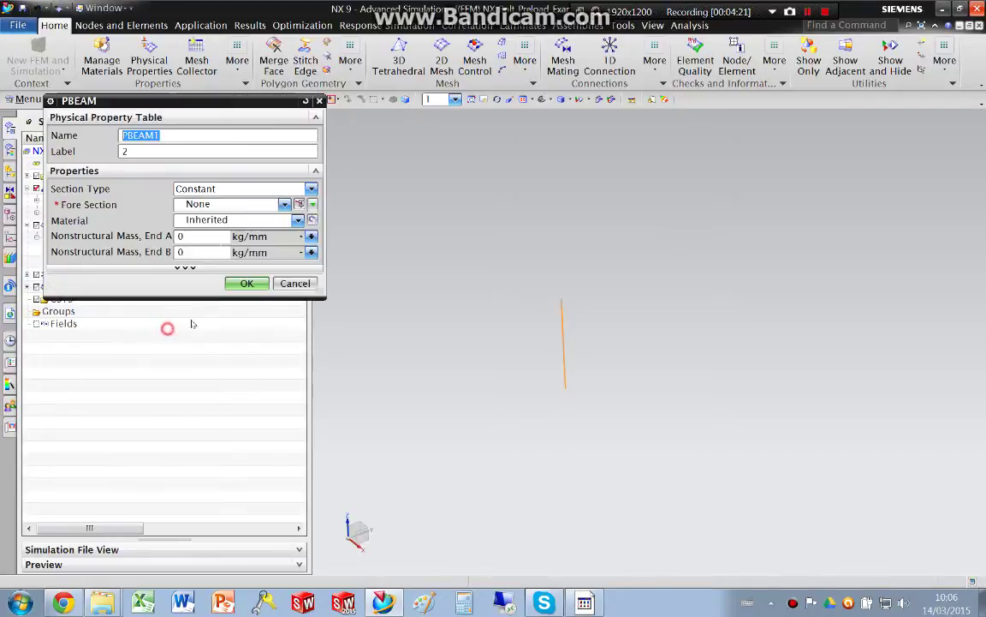
left_click(230, 205)
left_click(248, 226)
left_click(253, 190)
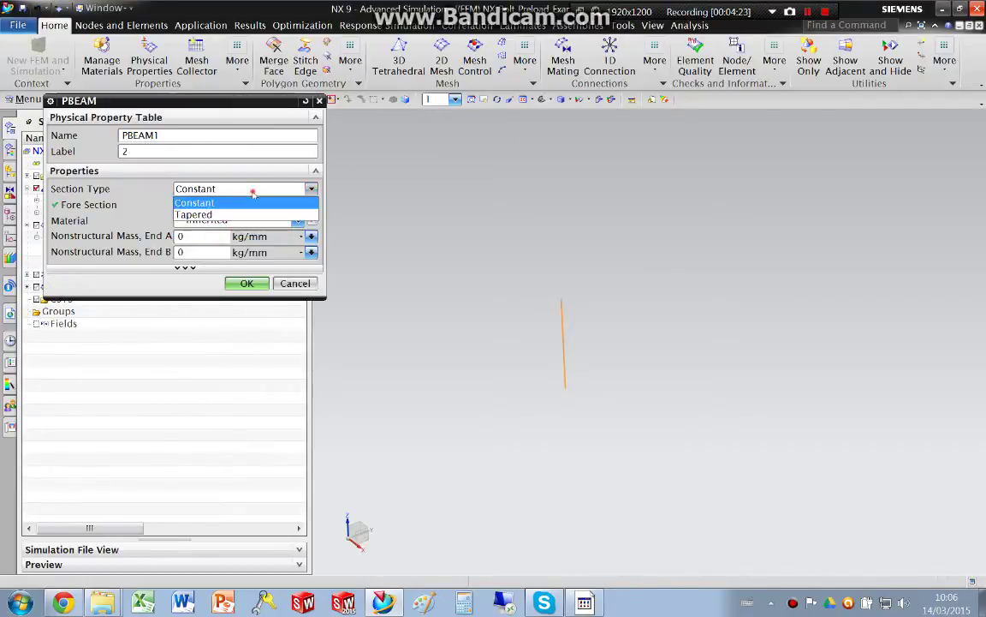
left_click(195, 202)
left_click(223, 220)
left_click(180, 230)
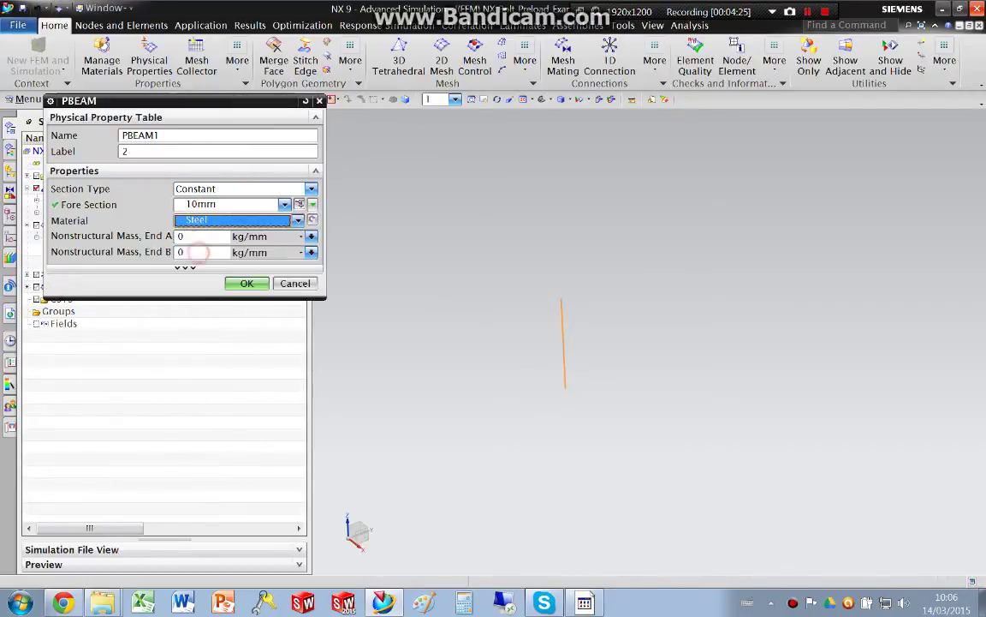
left_click(253, 283)
Step: Display the 1D beam sections as solids in Mesh Display Preferences
left_click(227, 351)
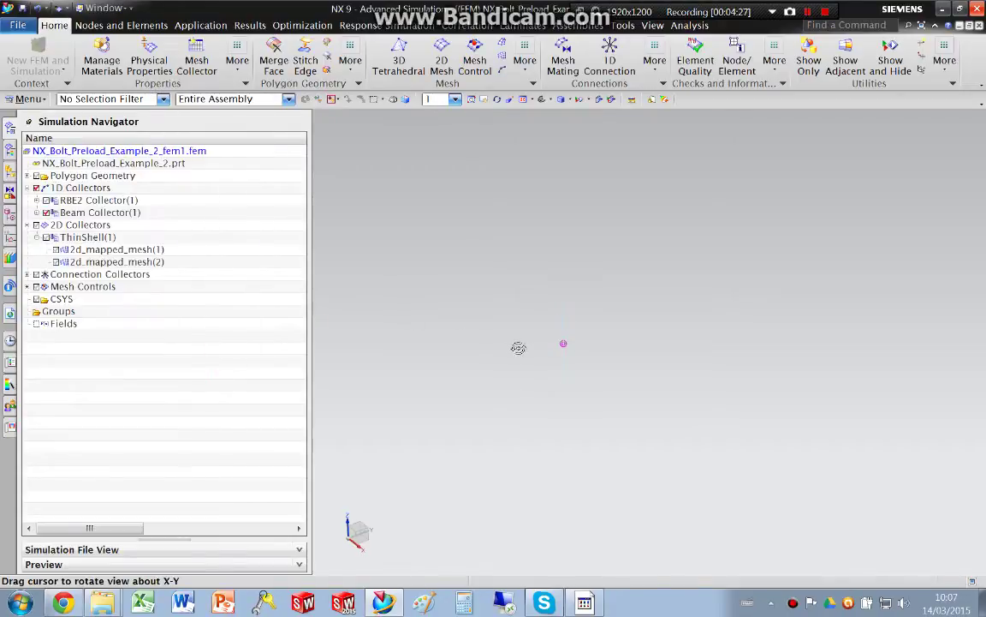
middle_click_drag(522, 350, 552, 268)
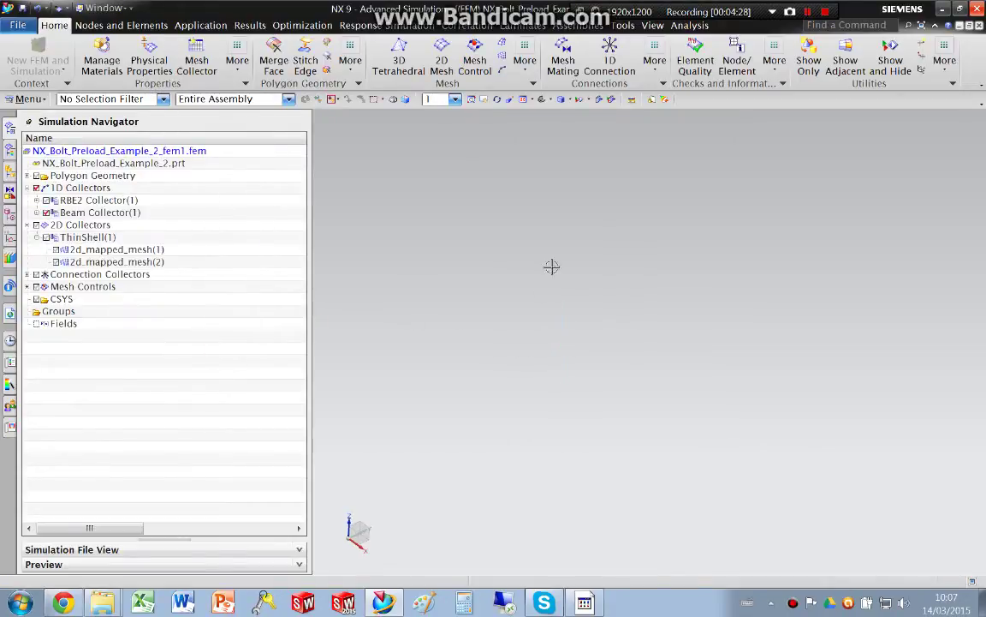
left_click(945, 63)
left_click(865, 220)
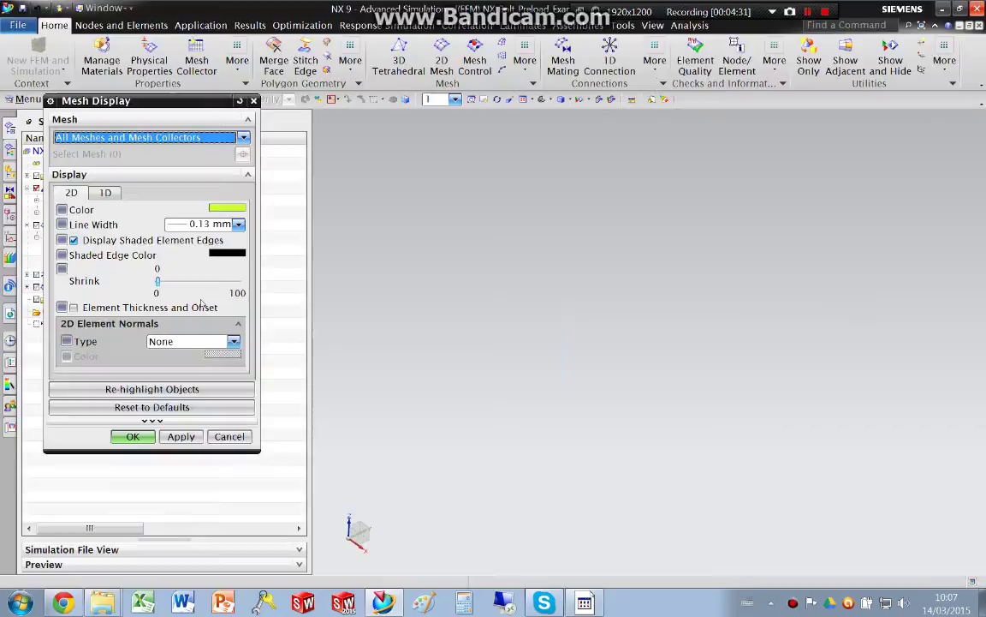
left_click(105, 193)
left_click(189, 312)
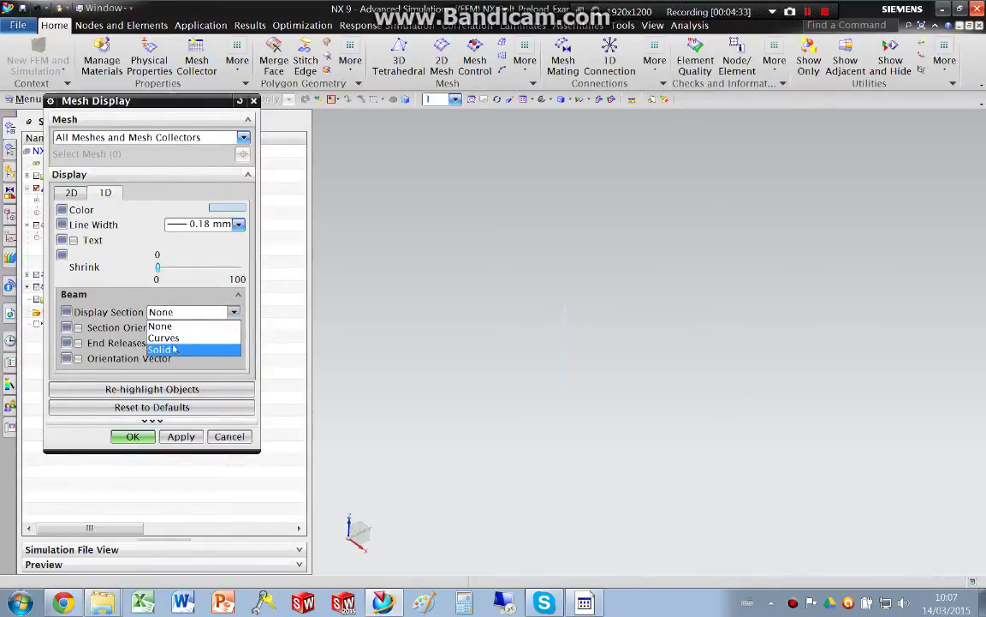
left_click(173, 347)
left_click(162, 438)
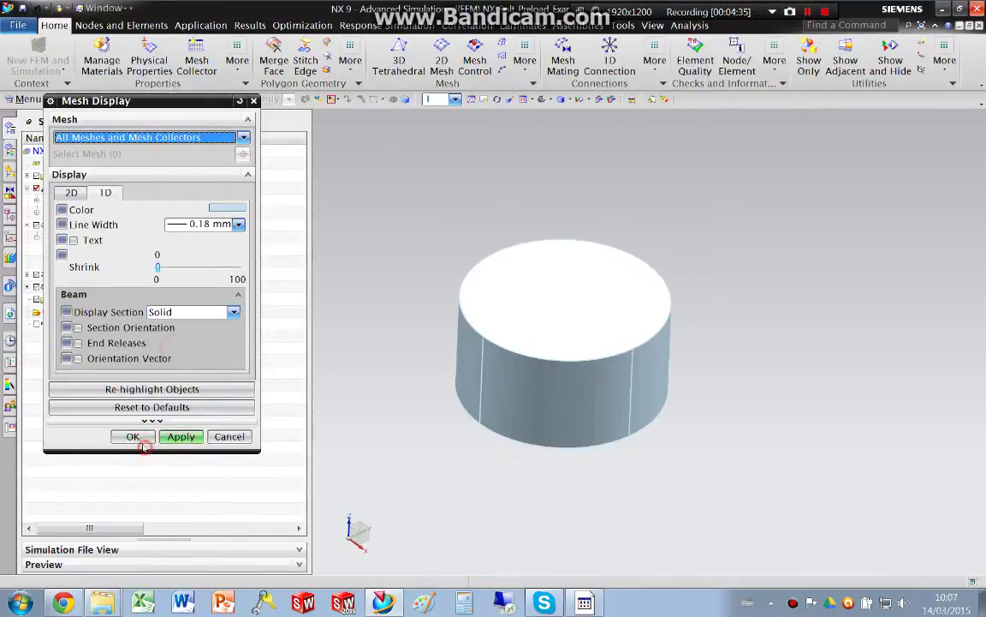
left_click(133, 436)
Step: Show the plate shell meshes again, displayed with element thickness and offset
left_click(46, 238)
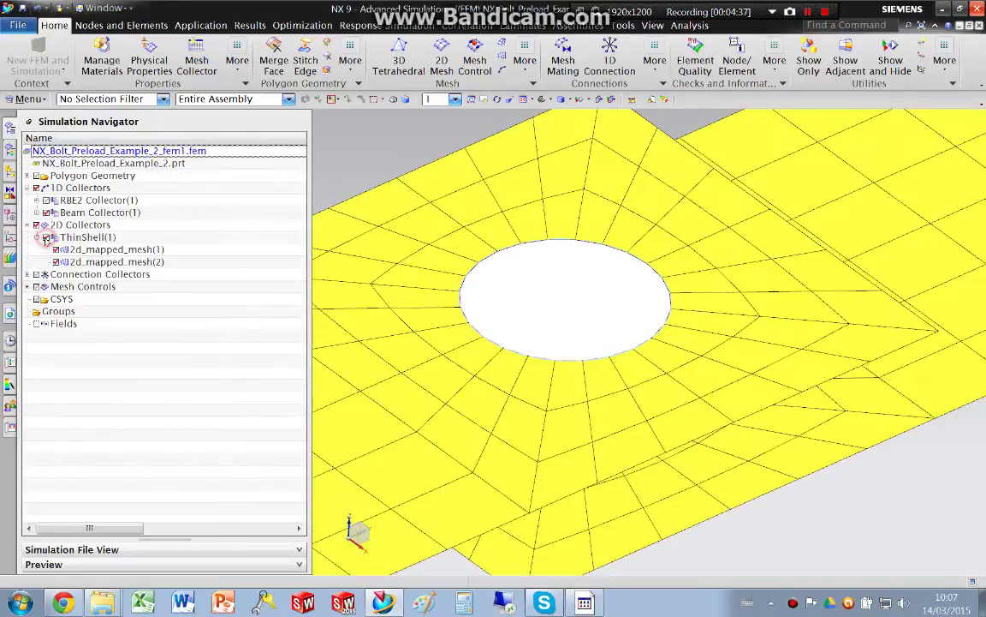
middle_click_drag(493, 274, 505, 244)
left_click(945, 60)
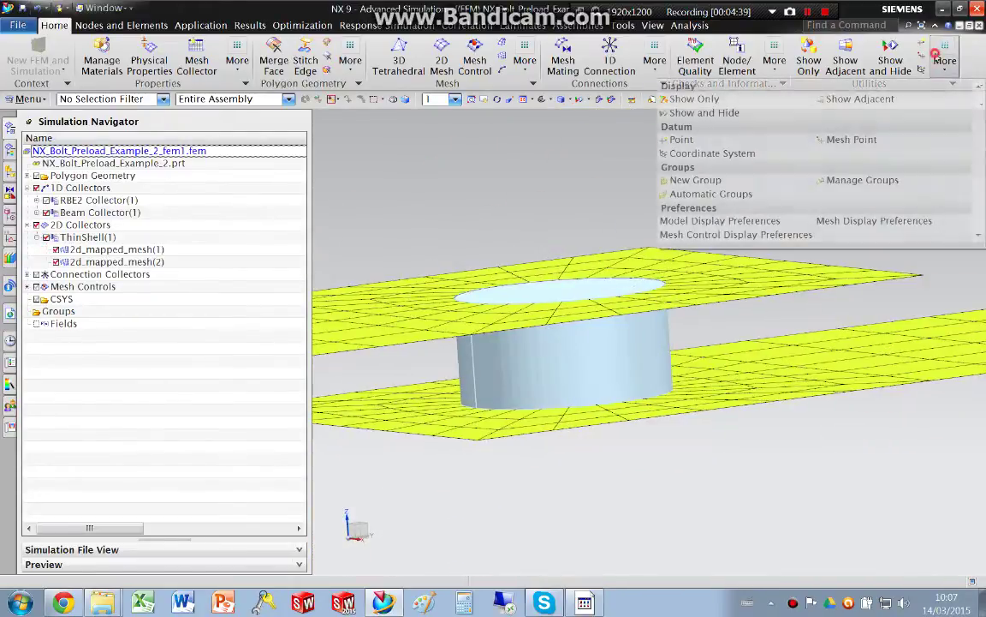
left_click(879, 217)
left_click(137, 306)
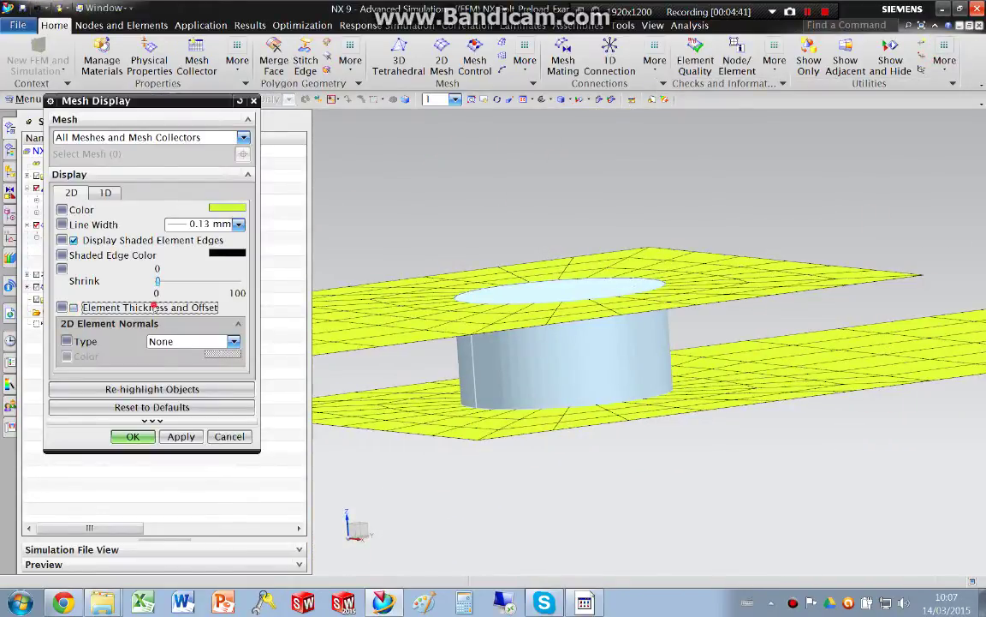
left_click(181, 436)
left_click(132, 436)
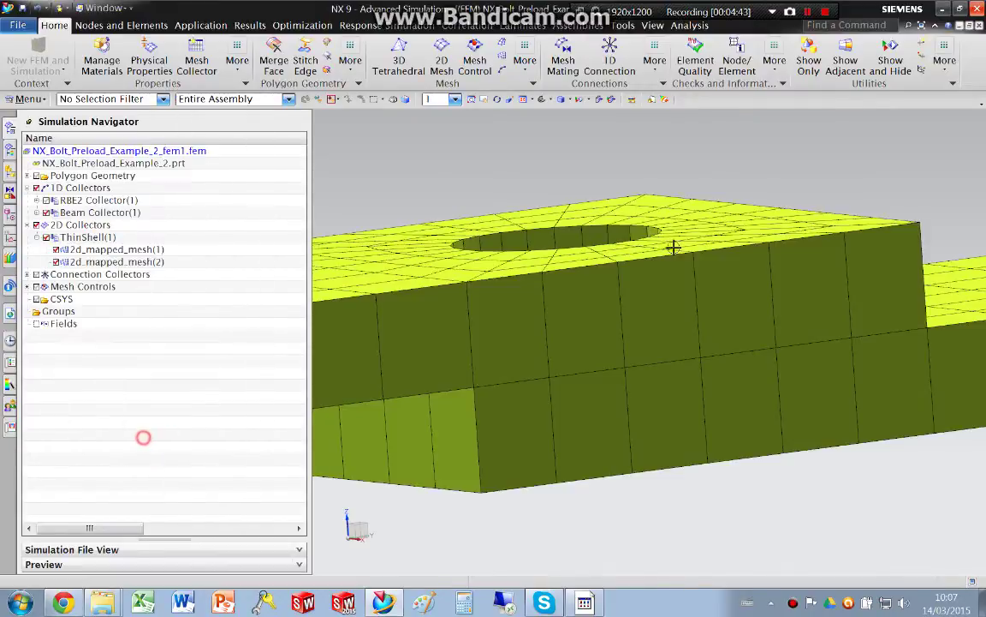
Step: Turn off shell thickness display and set beam Display Section to None
mouse_move(671, 247)
middle_mouse_down()
mouse_move(740, 273)
mouse_move(739, 315)
mouse_move(733, 285)
mouse_move(663, 266)
middle_mouse_up()
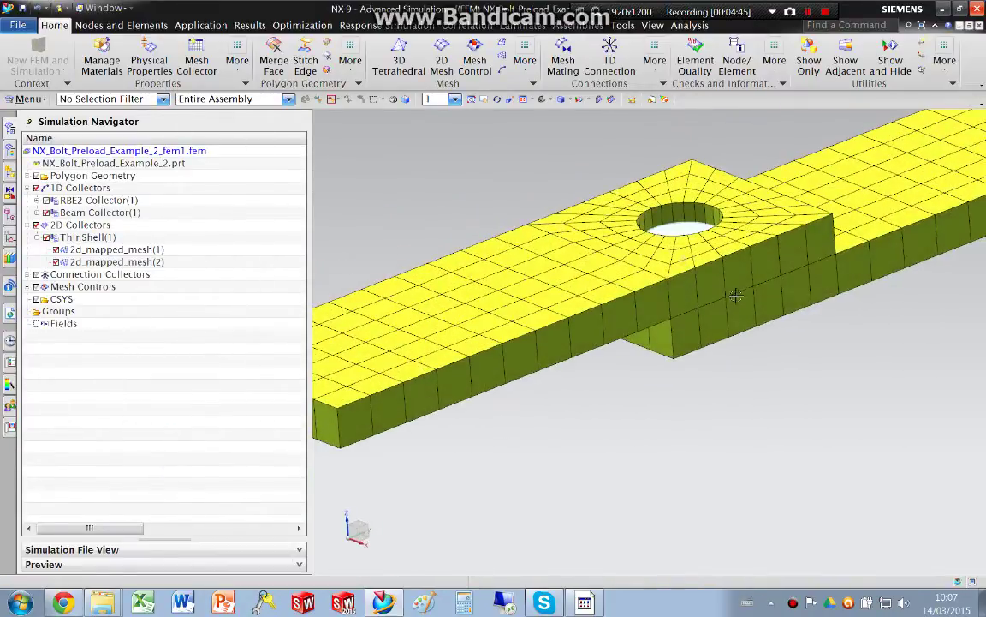
left_click(944, 60)
left_click(880, 217)
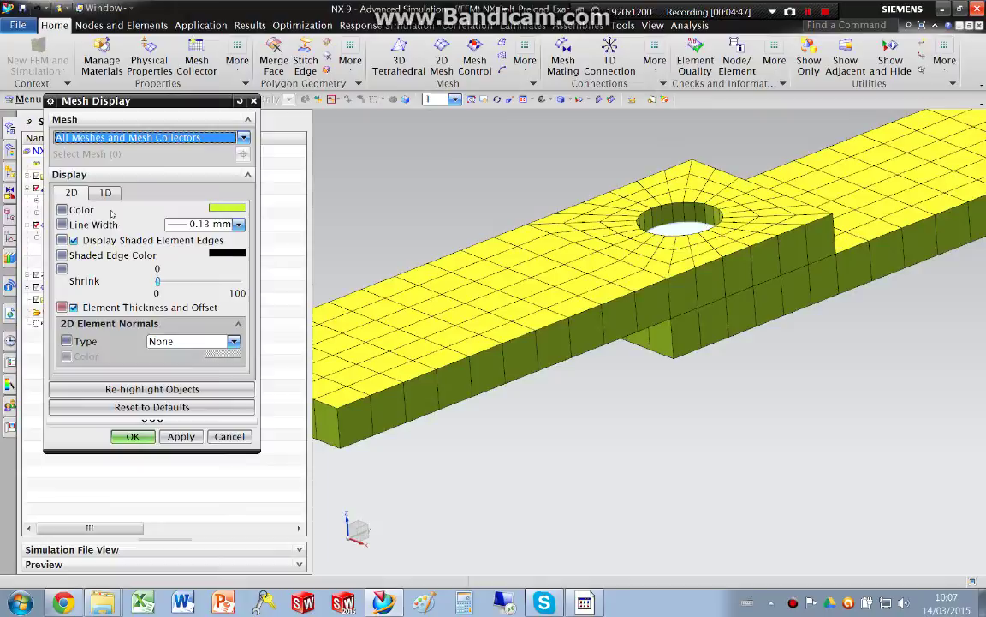
left_click(137, 306)
left_click(103, 193)
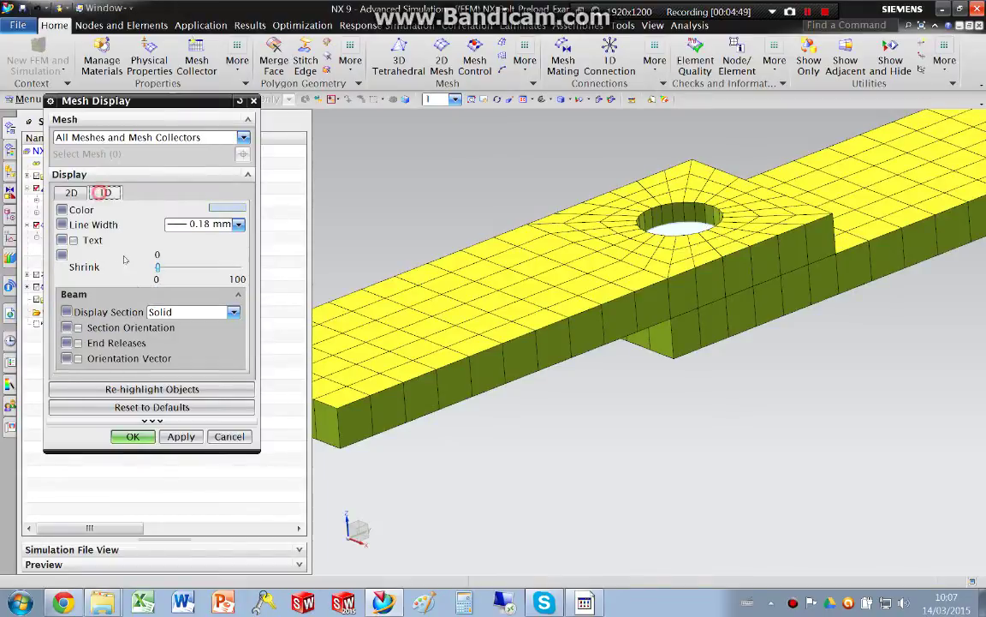
left_click(184, 311)
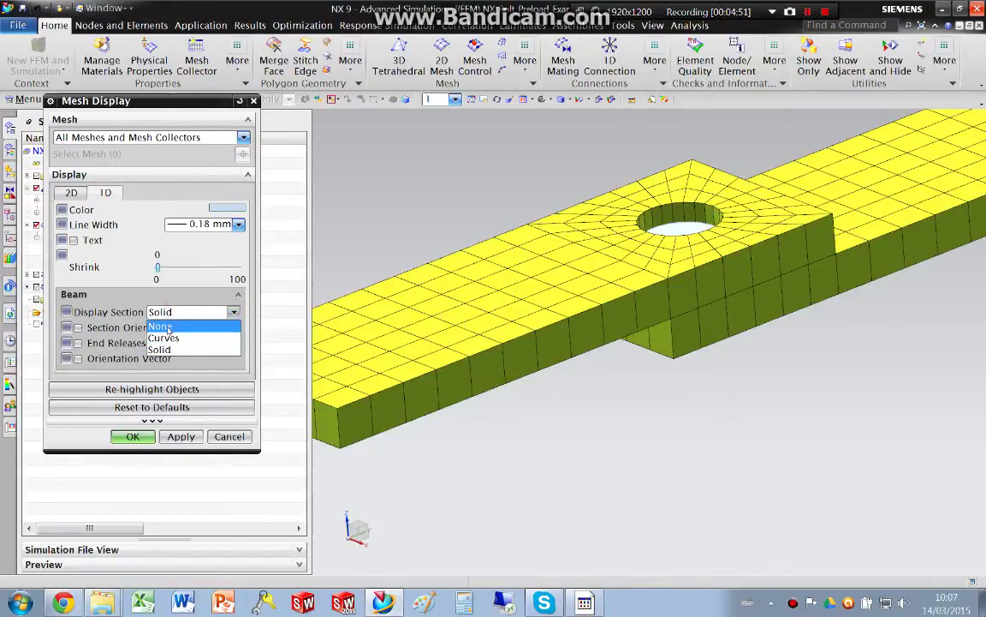
left_click(176, 325)
left_click(180, 437)
left_click(132, 437)
middle_click_drag(665, 300, 641, 298)
middle_click_drag(606, 266, 586, 253)
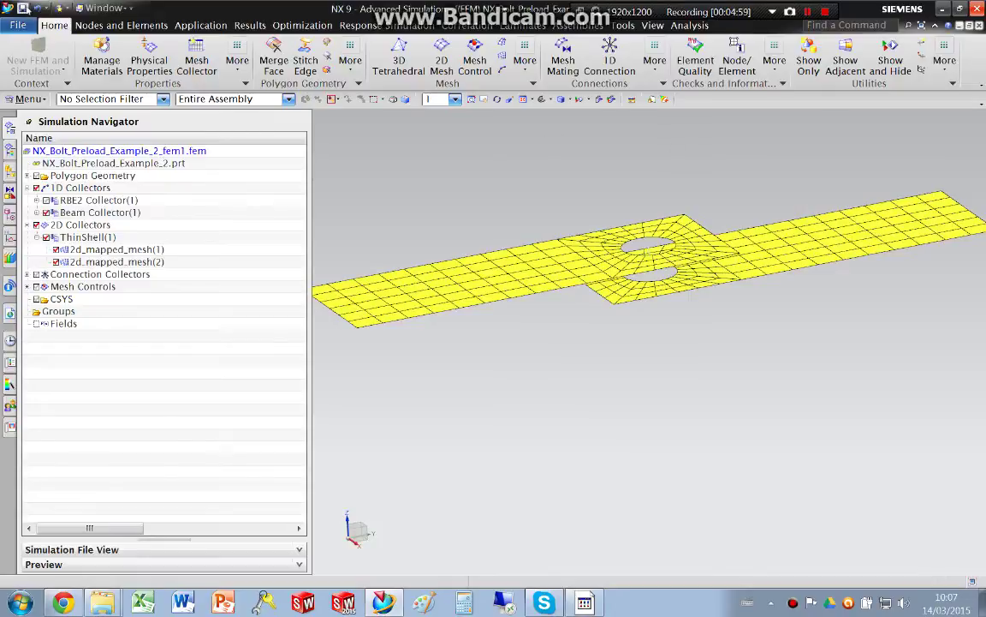
Step: Save the part under its existing name and view the plates edge-on
left_click(23, 8)
left_click(665, 261)
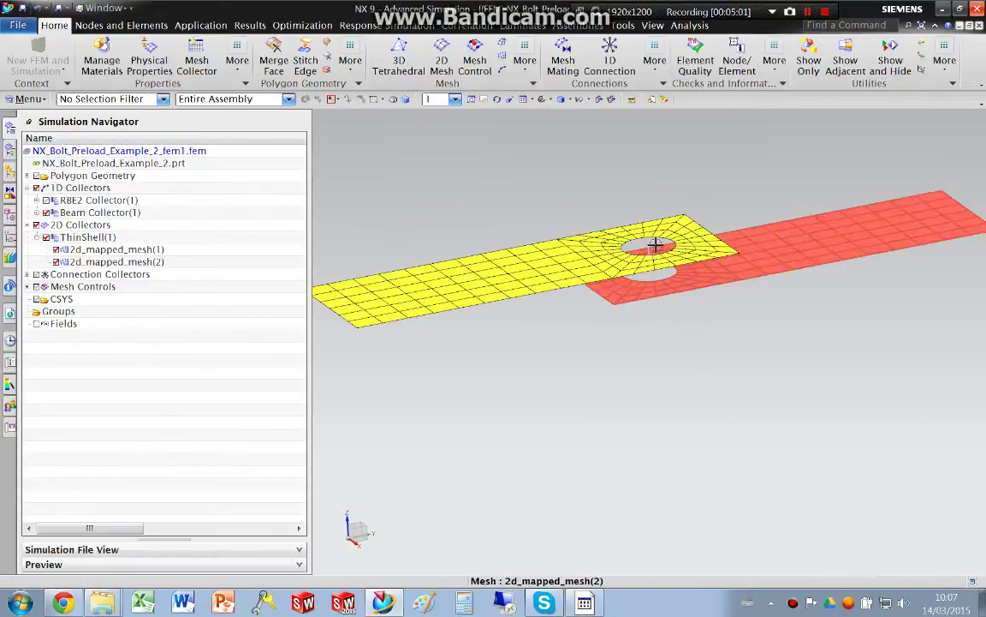
mouse_move(642, 274)
middle_mouse_down()
mouse_move(643, 227)
mouse_move(639, 257)
middle_mouse_up()
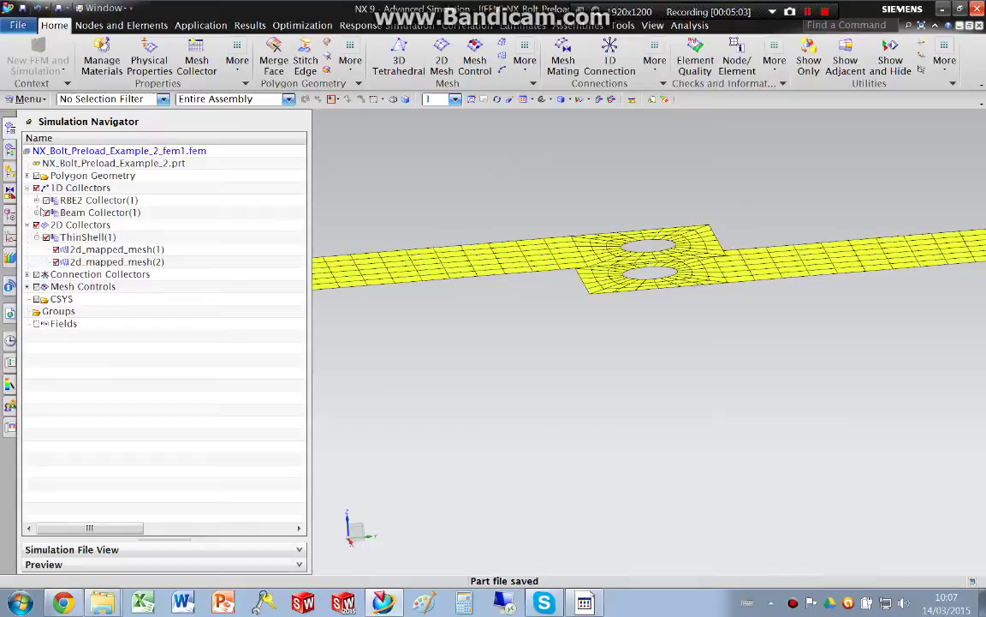
mouse_move(491, 238)
middle_mouse_down()
mouse_move(520, 249)
mouse_move(500, 233)
middle_mouse_up()
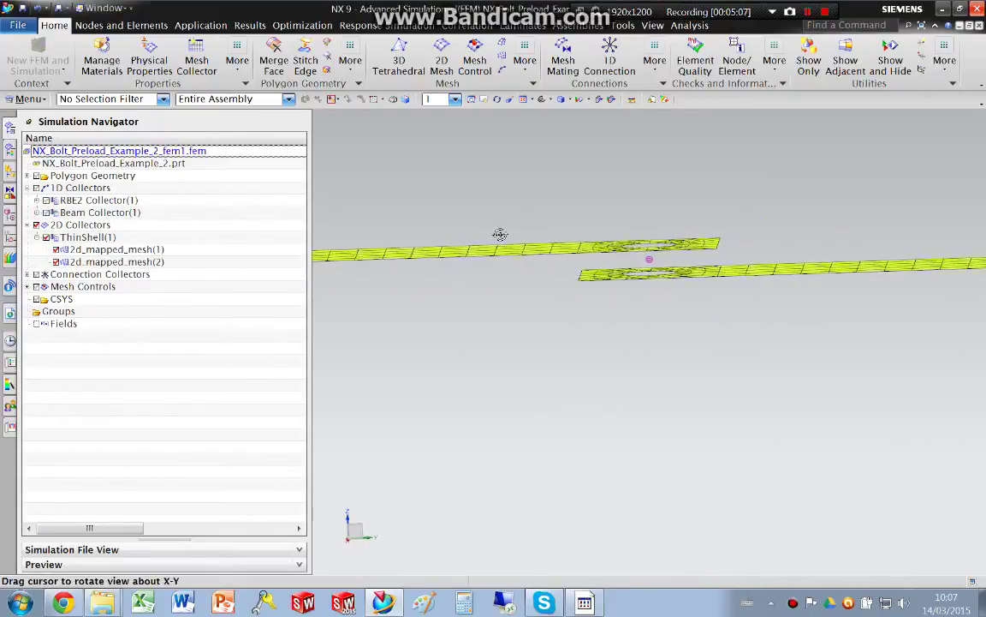
Step: Set up a CGAP node-to-node connection from the 96 upper-plate nodes to the 96 lower-plate nodes
left_click(610, 61)
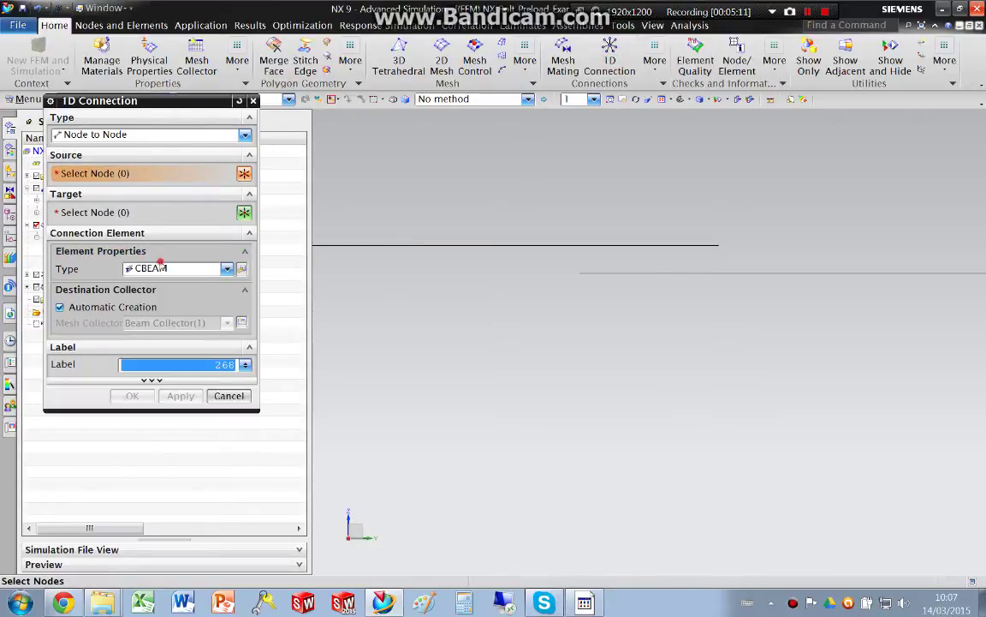
left_click(162, 269)
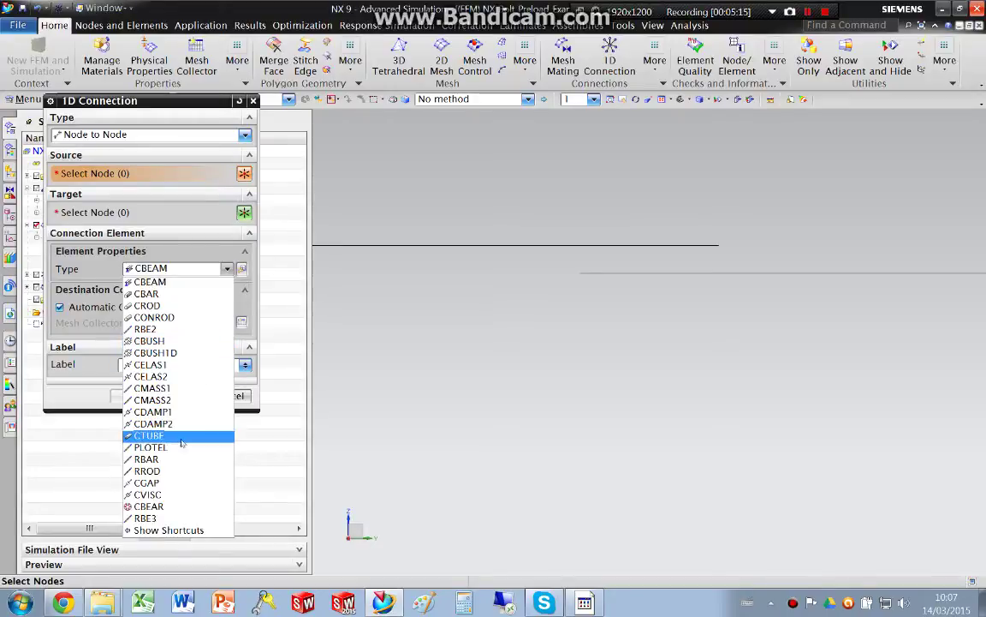
left_click(159, 484)
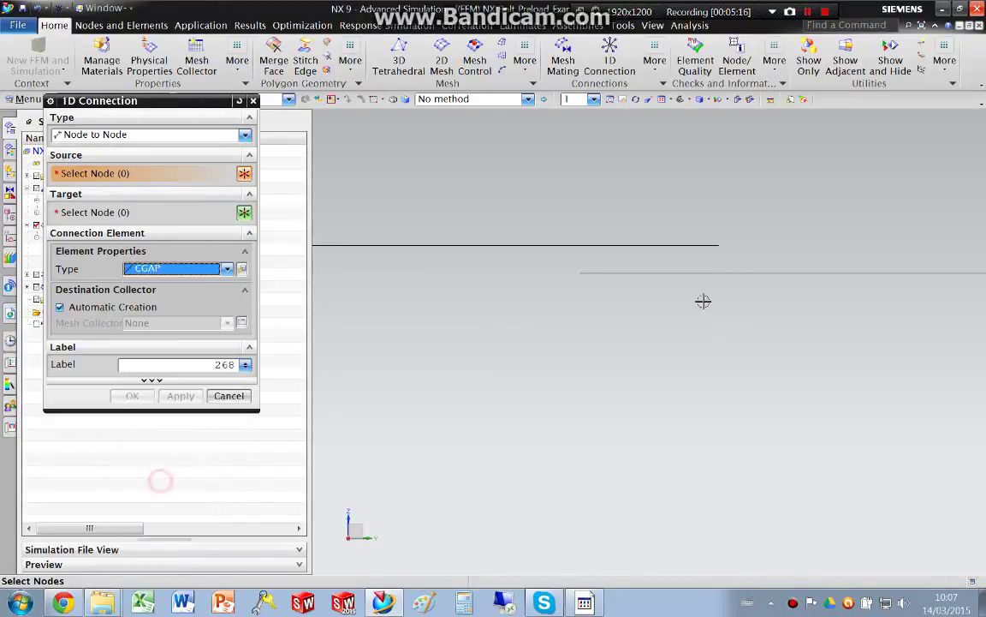
left_click_drag(469, 214, 779, 242)
middle_click_drag(573, 233, 542, 288)
middle_click(581, 254)
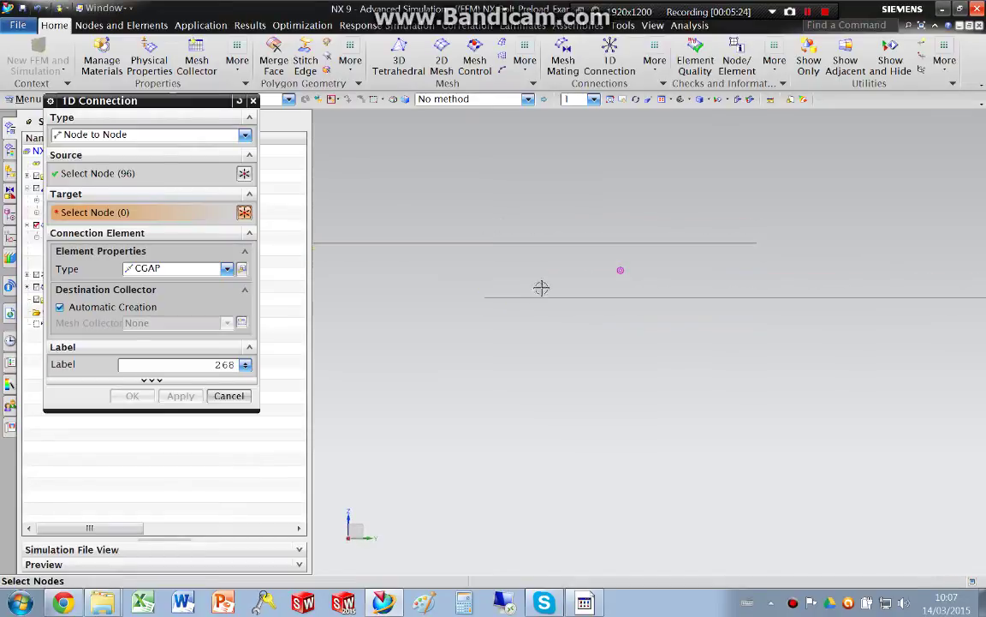
left_click_drag(465, 281, 739, 339)
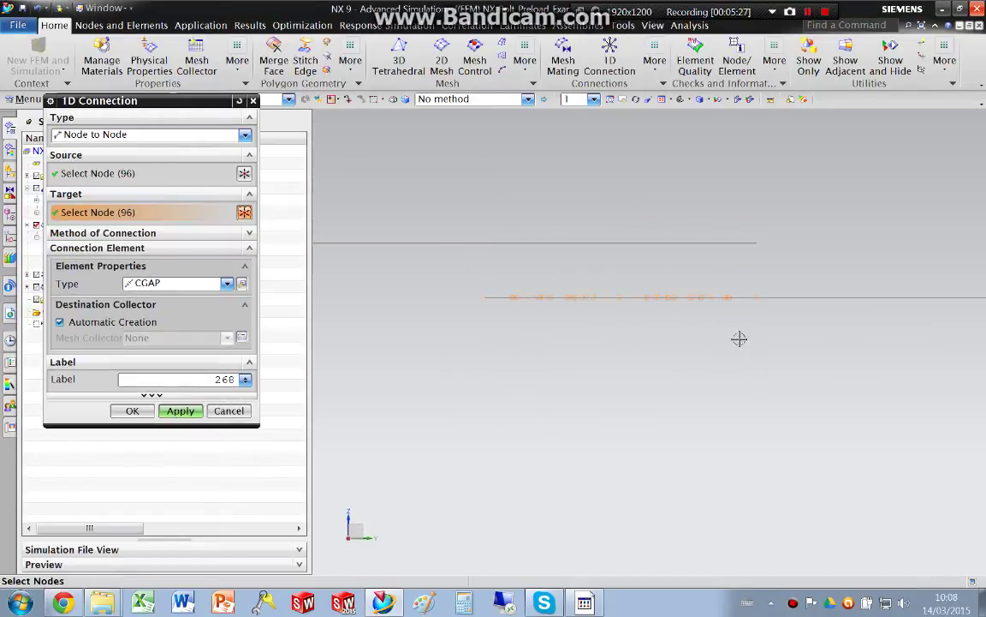
Step: Keep Proximity node pairing and create the gap elements between the plates
middle_click_drag(739, 339, 629, 288)
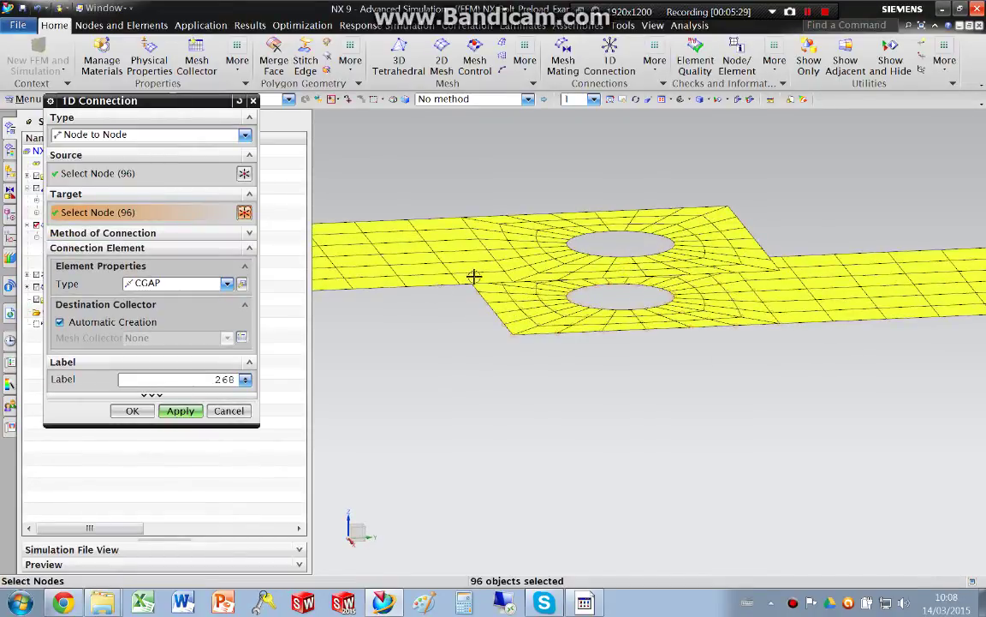
left_click(111, 233)
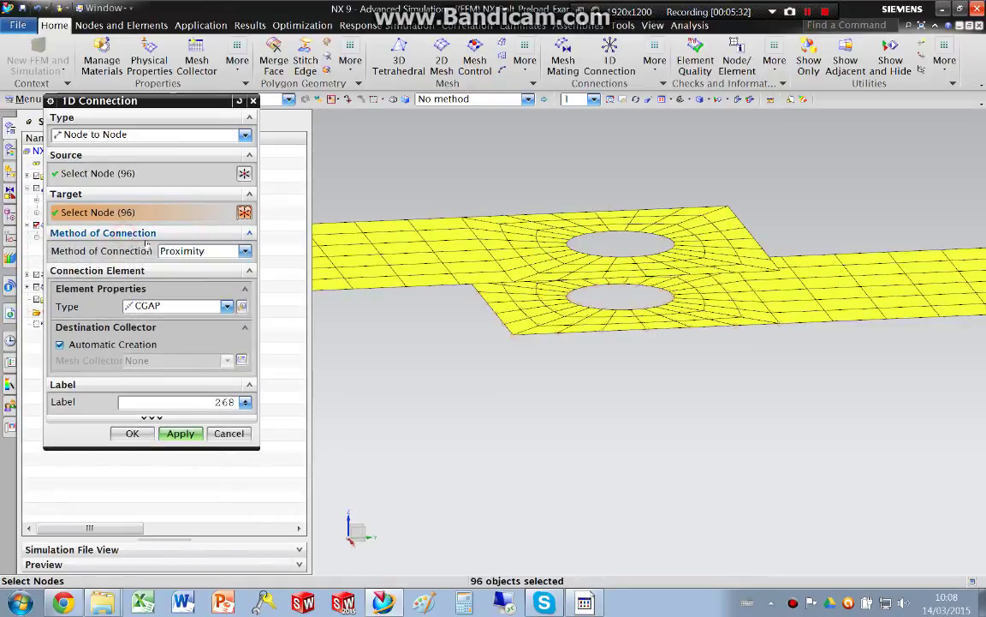
left_click(193, 251)
left_click(194, 265)
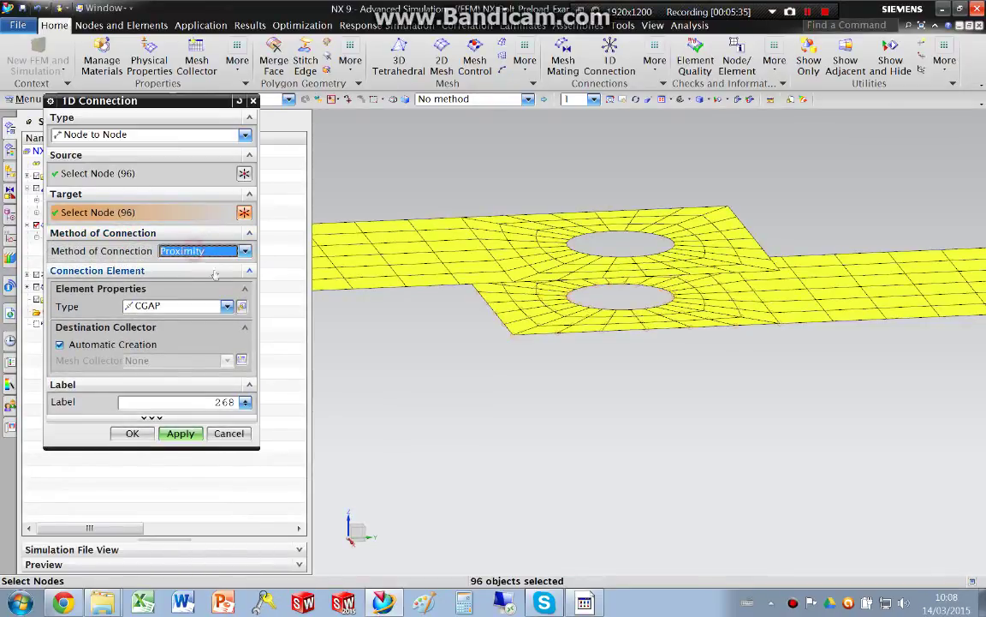
left_click(178, 434)
left_click(228, 433)
mouse_move(655, 300)
middle_mouse_down()
mouse_move(658, 283)
mouse_move(649, 291)
mouse_move(645, 283)
mouse_move(662, 297)
middle_mouse_up()
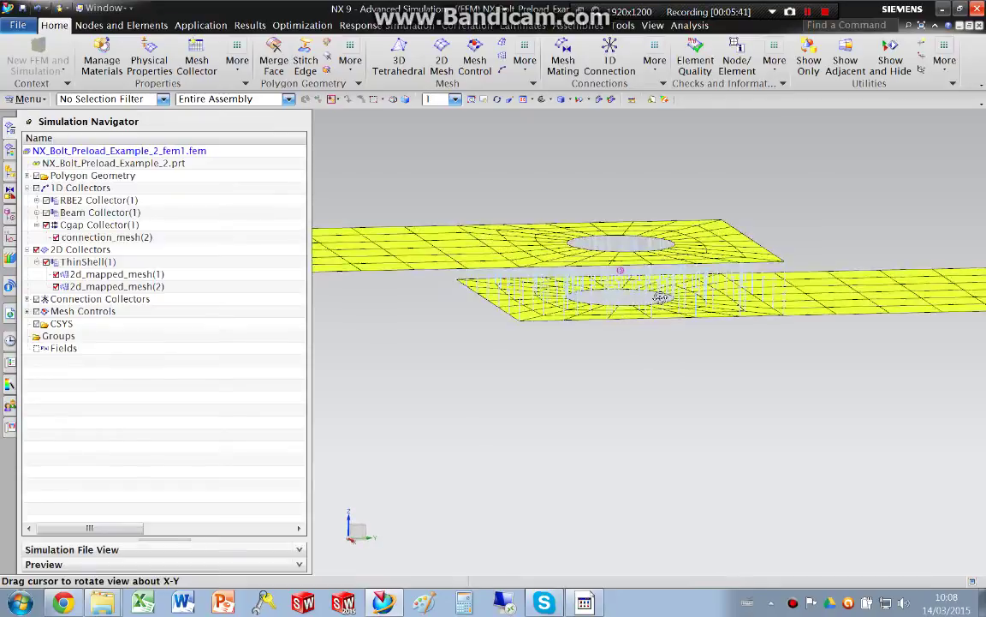
Step: Set PGAP1's closed-gap axial stiffness to 10e8 N/m
left_click(149, 62)
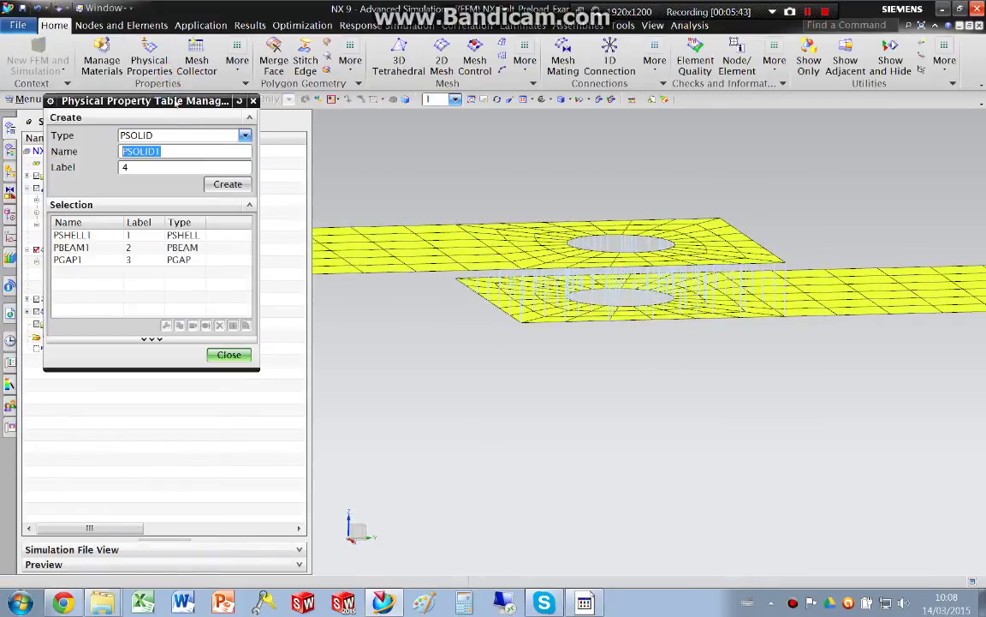
left_click(68, 260)
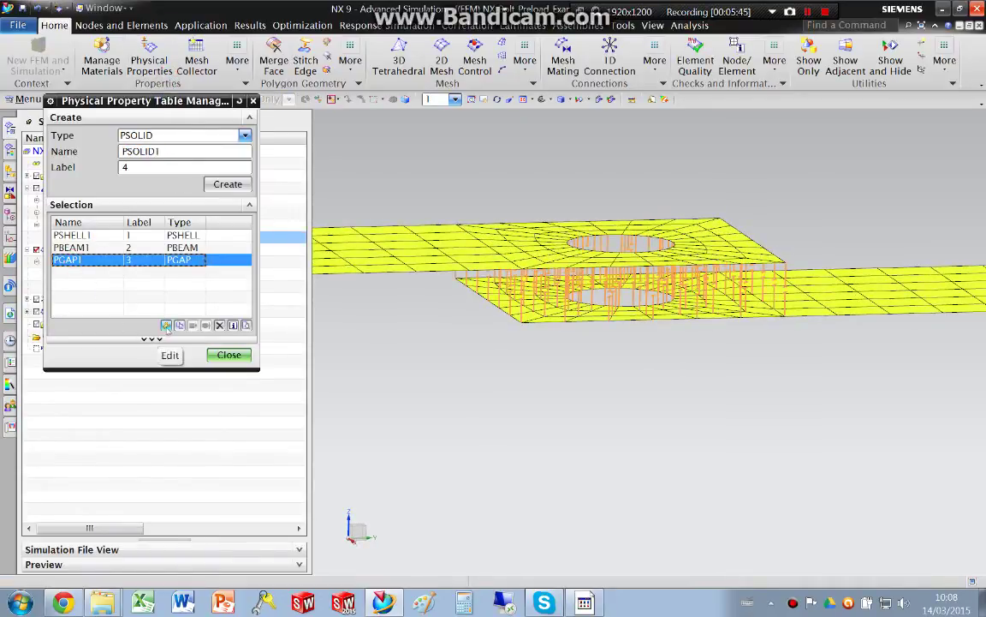
left_click(167, 327)
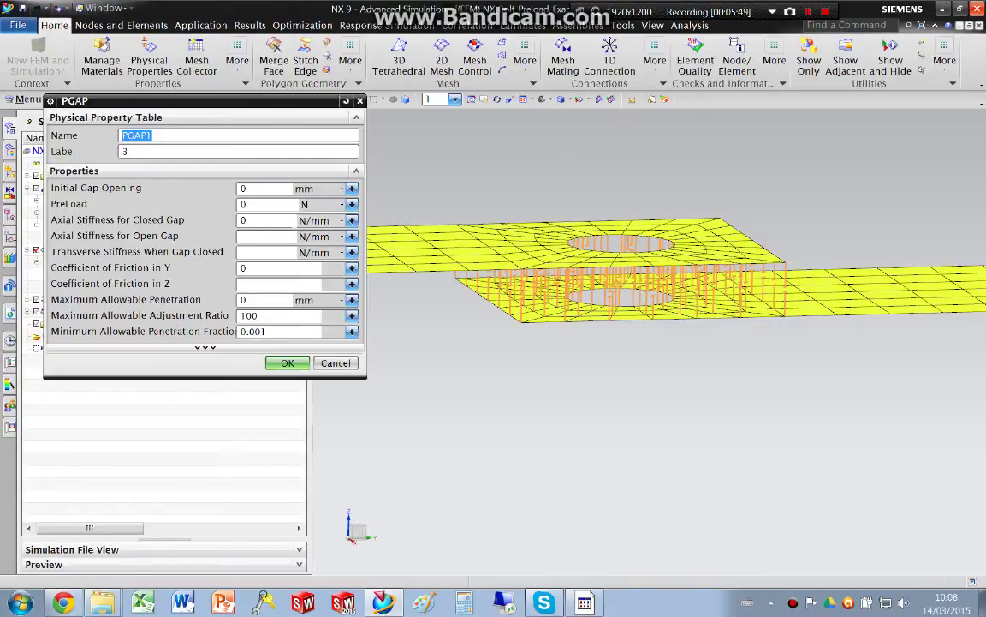
left_click(317, 220)
left_click(315, 253)
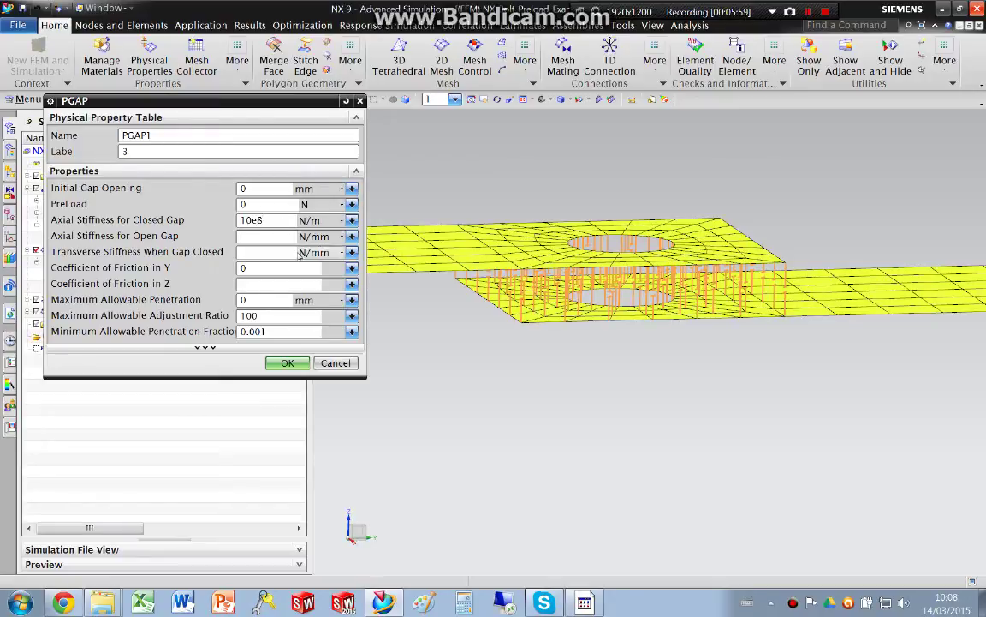
left_click(287, 363)
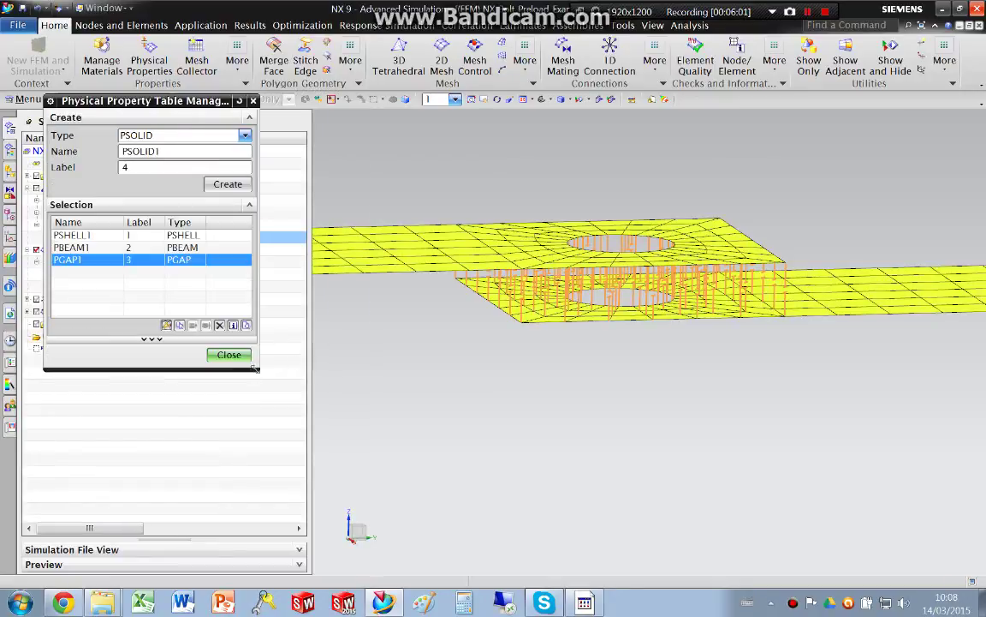
left_click(229, 355)
middle_click_drag(521, 223, 561, 239)
Step: Make the 1D collectors visible again with the plates and save the FEM file
left_click(23, 8)
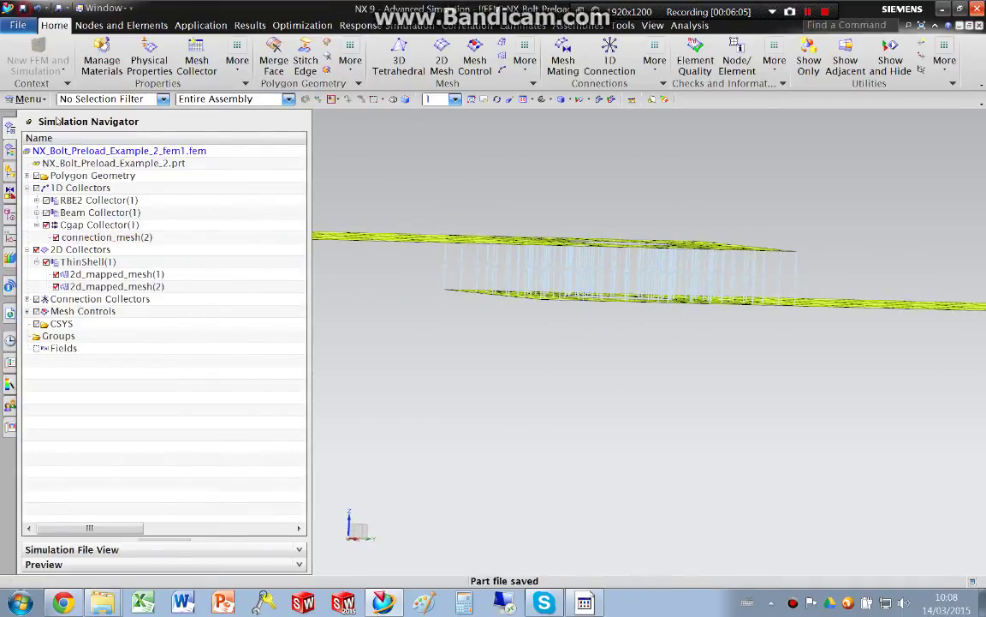
middle_click_drag(488, 152, 489, 159)
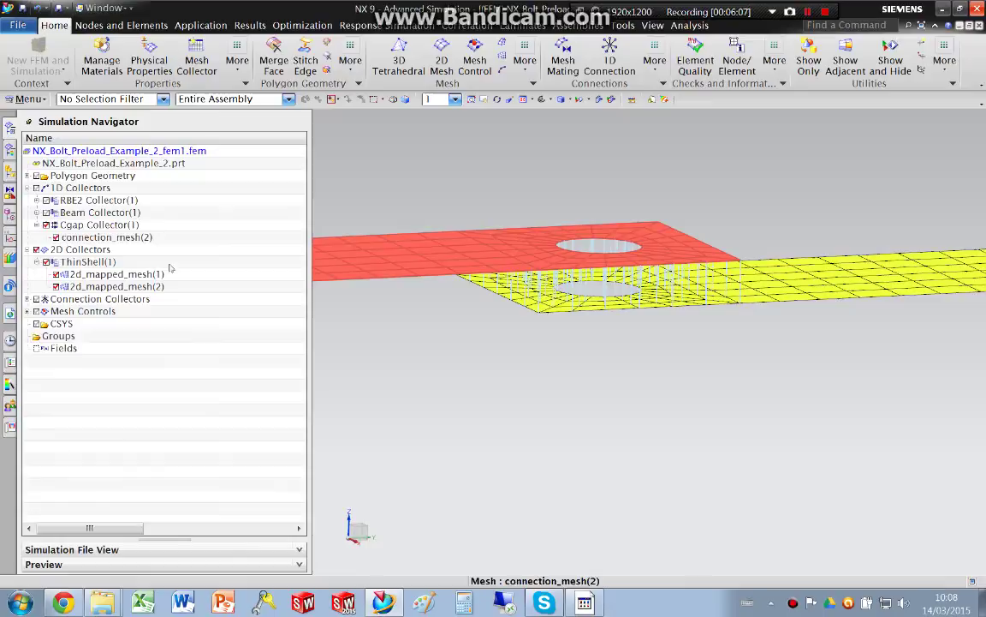
left_click(45, 212)
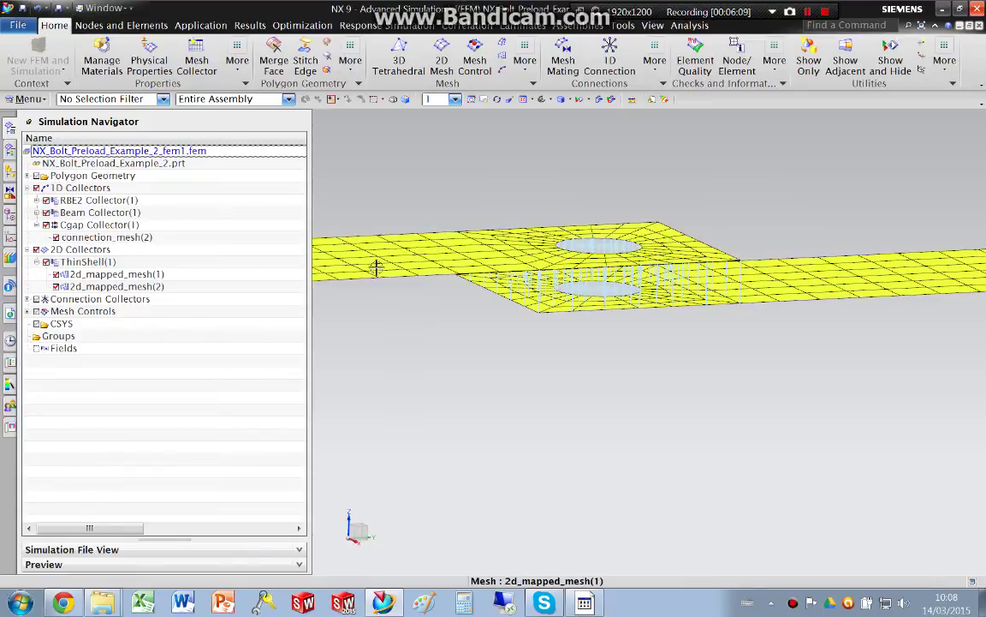
middle_click_drag(376, 267, 548, 272)
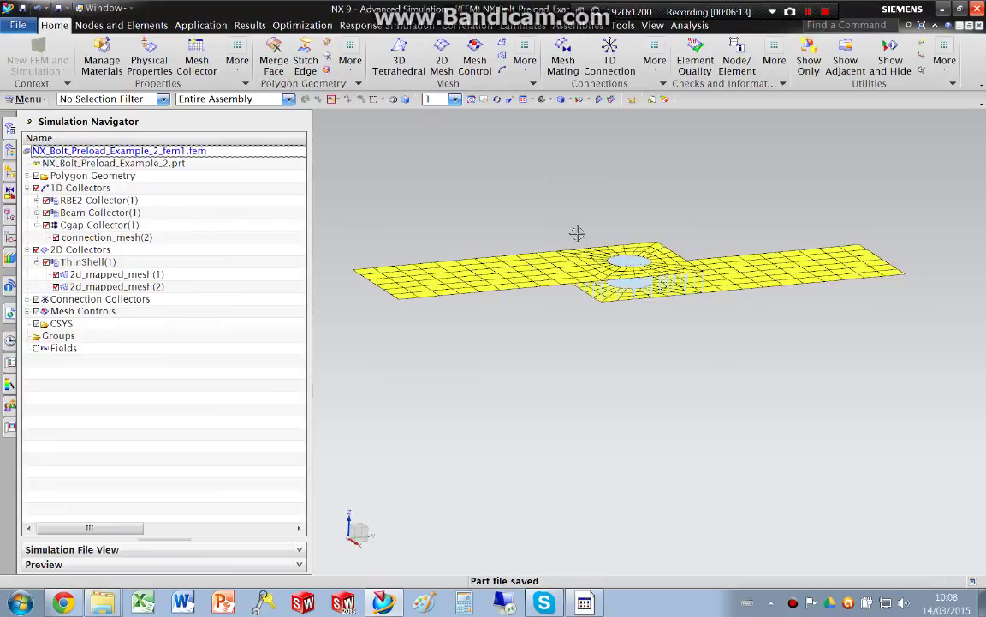
left_click(23, 7)
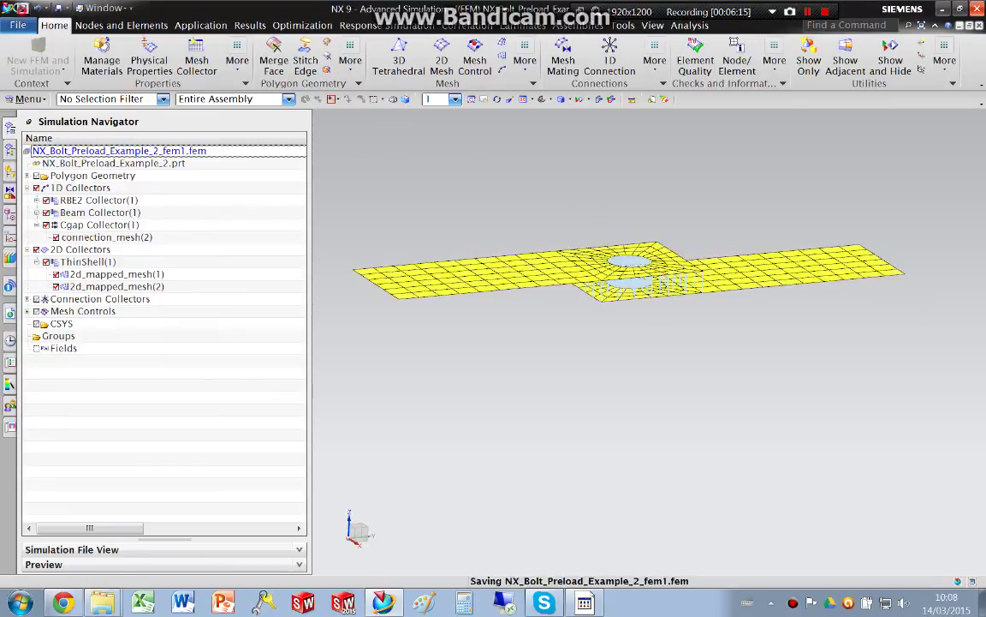